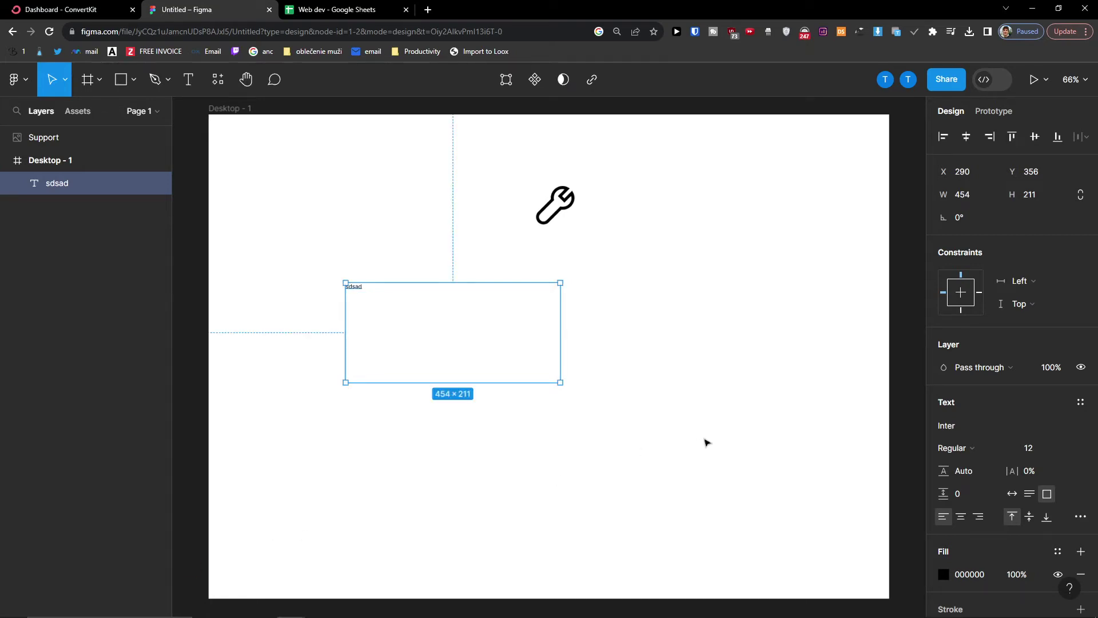
- Move the sdsad text box right, resize it to 368×138, then open a new browser tab
left_click_drag(521, 345, 559, 343)
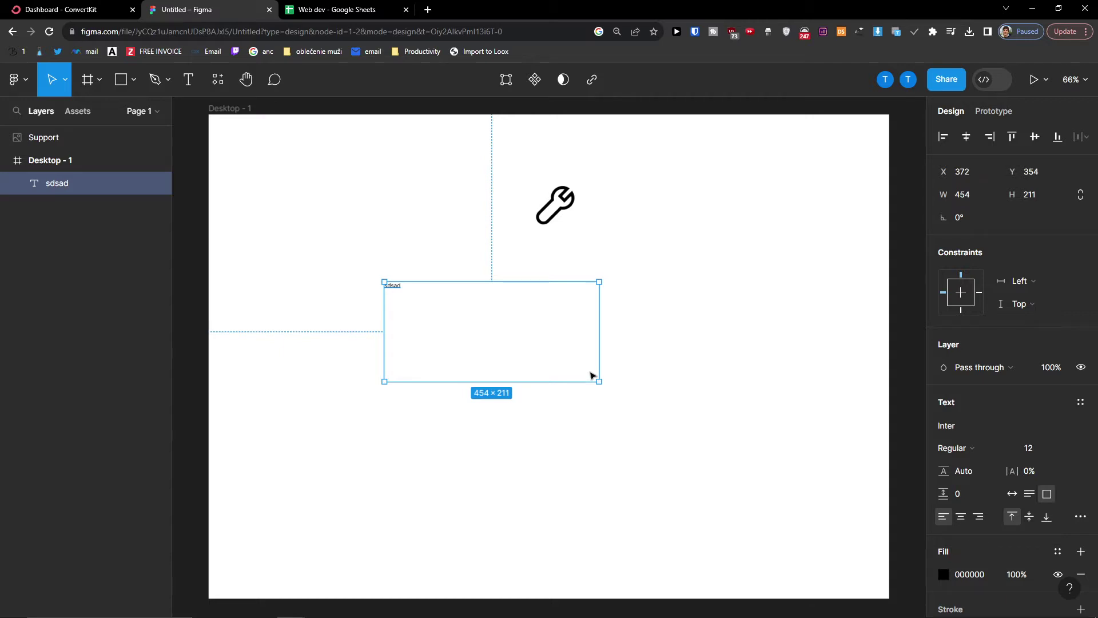
left_click_drag(601, 379, 559, 348)
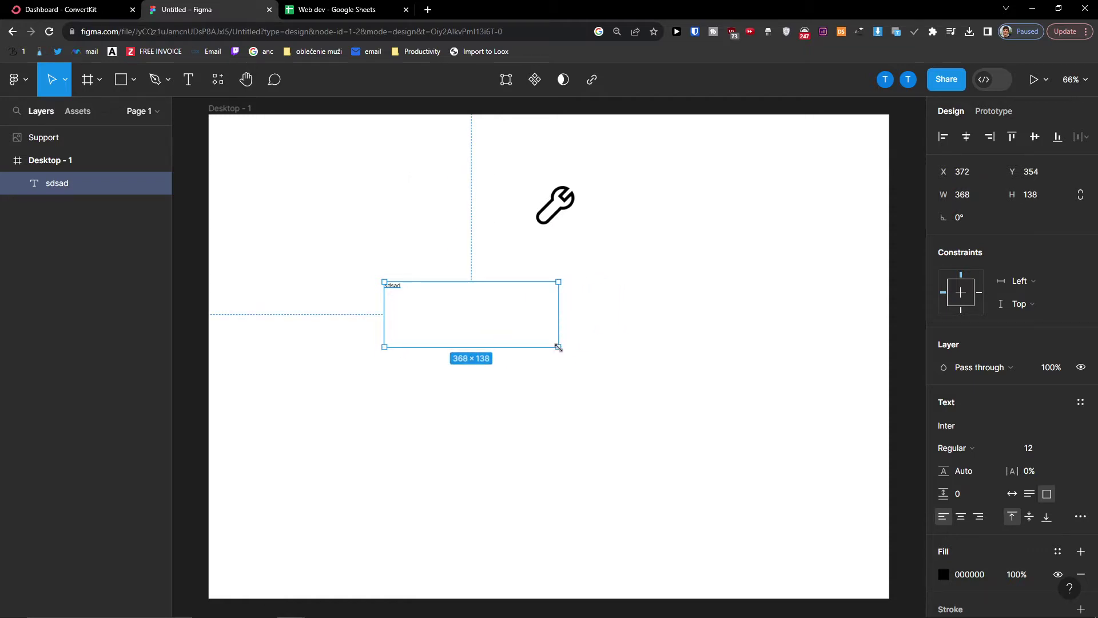
mouse_move(712, 609)
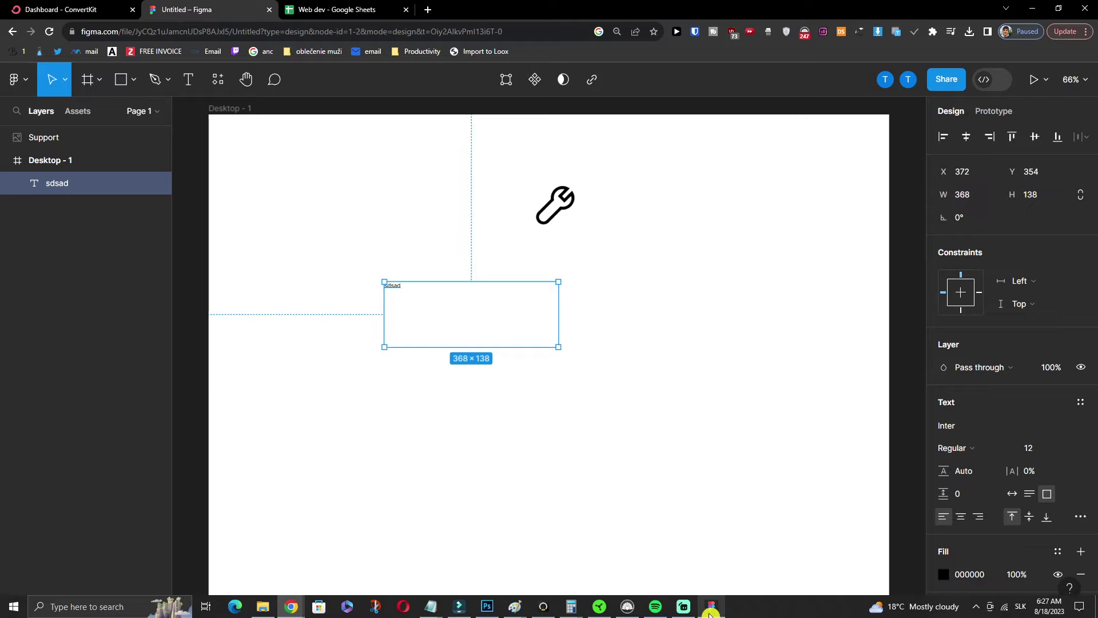
left_click(711, 607)
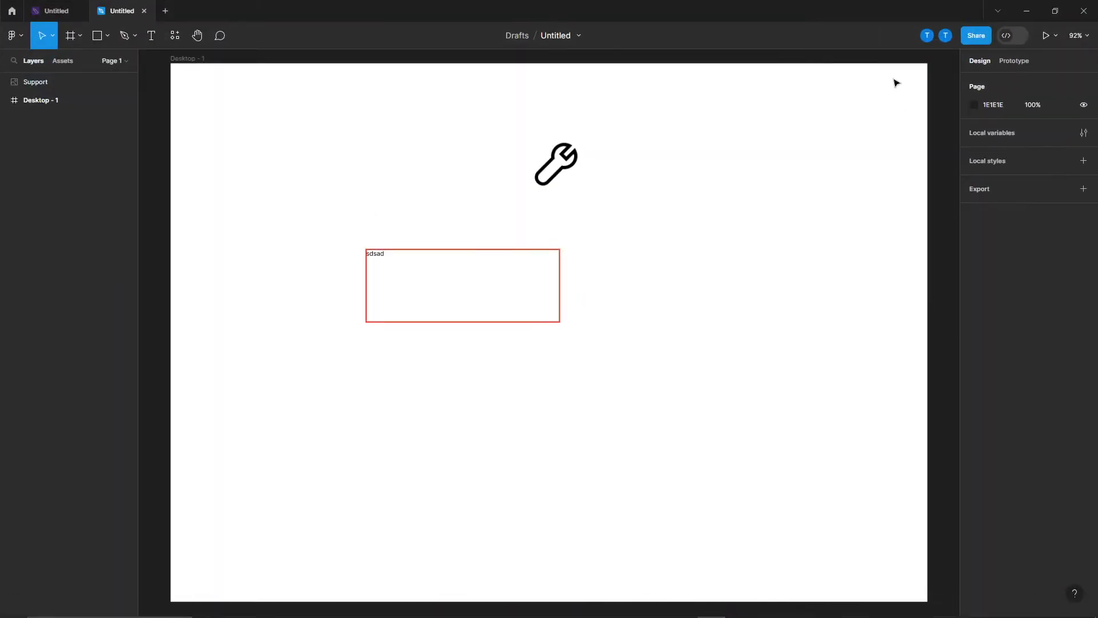
left_click(1032, 18)
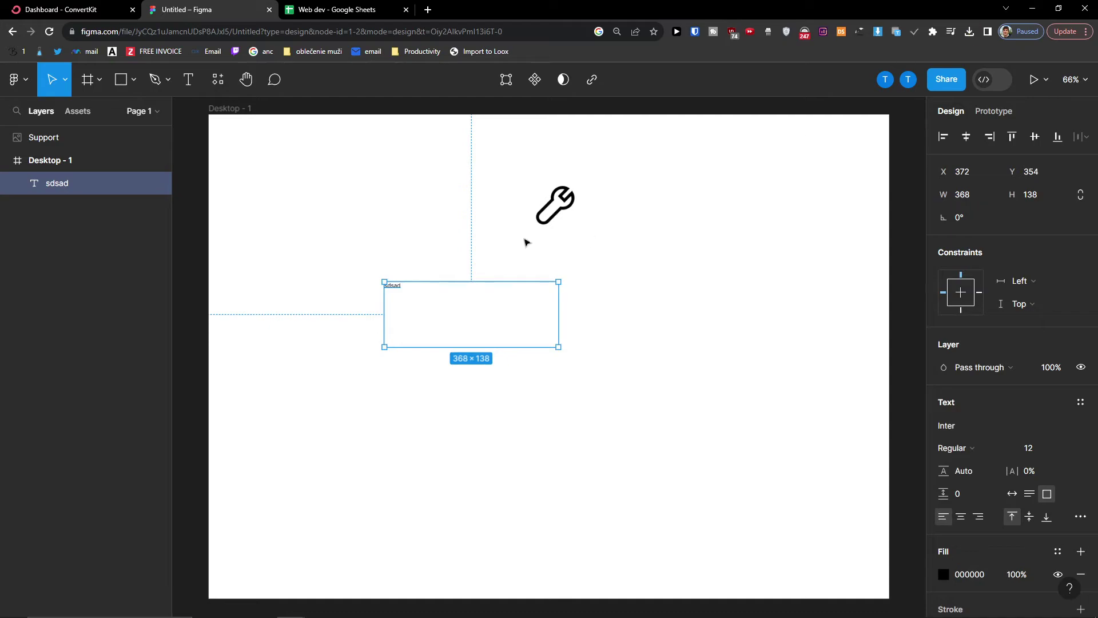
left_click(432, 8)
- Go to Fontshare and open the Satoshi font family page
type("fondshare.com")
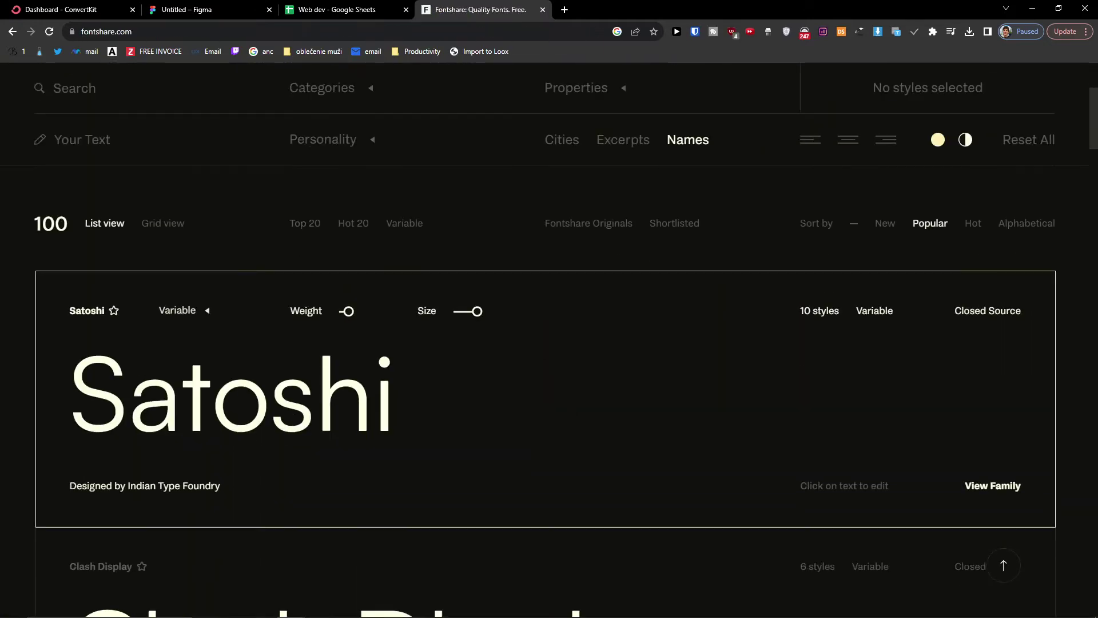
left_click(392, 395)
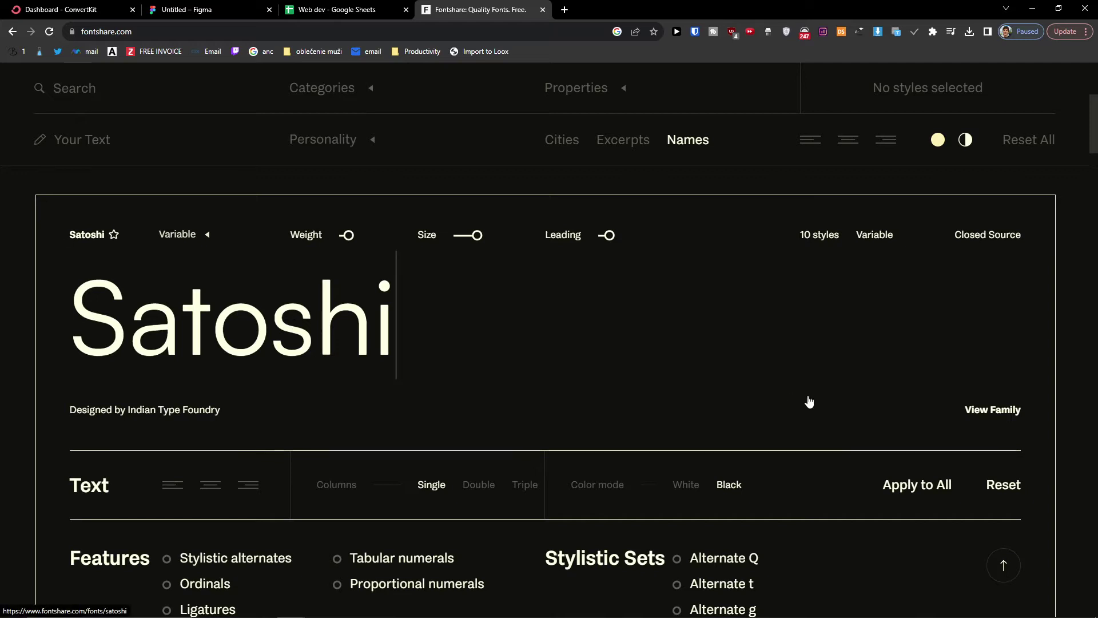
left_click(1005, 416)
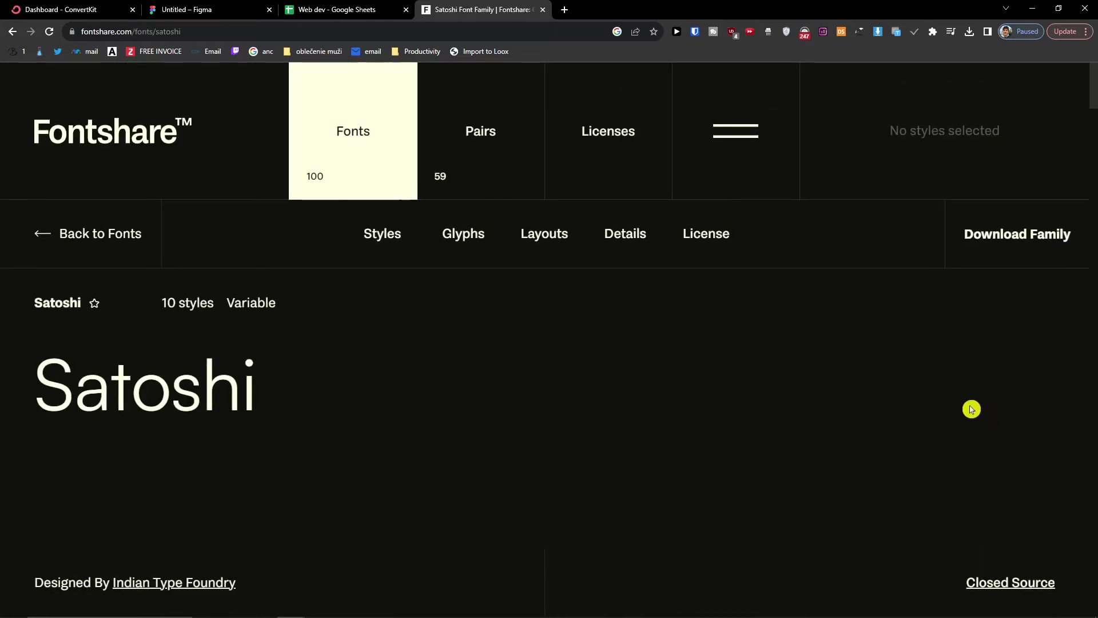
- Download the Satoshi family, accepting the license popover
scroll(947, 401, "down", 2)
scroll(944, 394, "up", 2)
left_click(1020, 243)
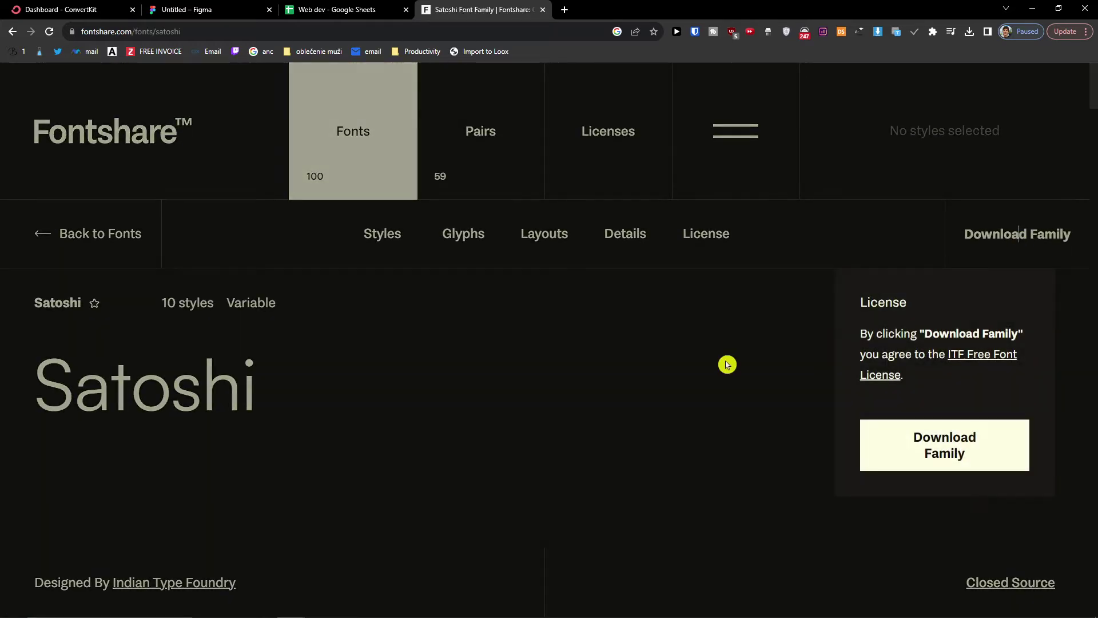
left_click(944, 442)
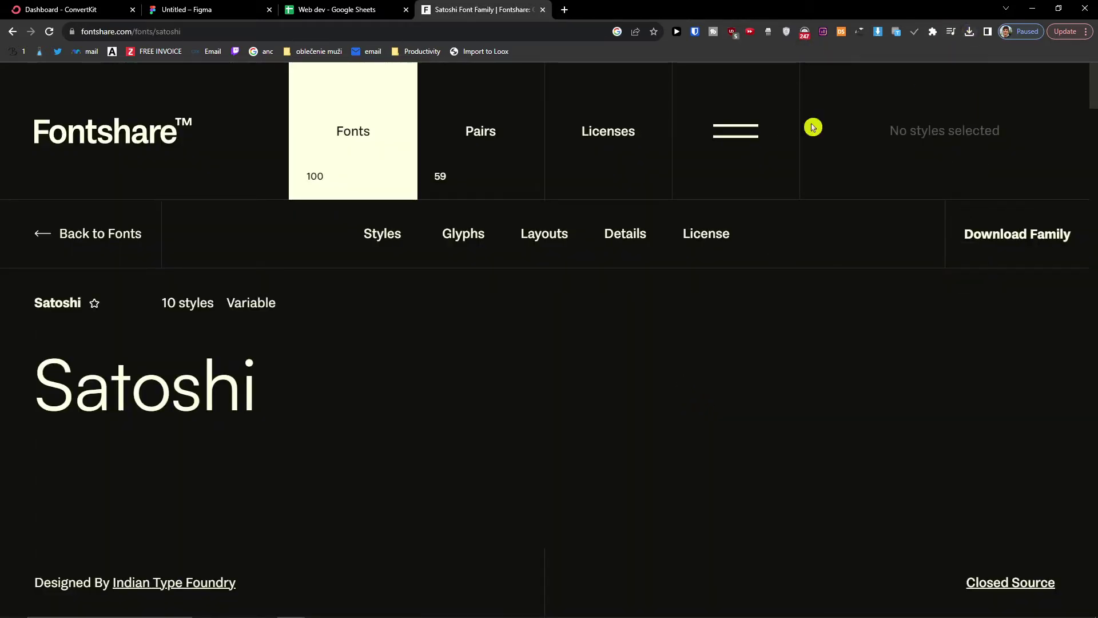
- Show the downloaded Satoshi_Complete.zip in the Downloads folder
left_click(971, 33)
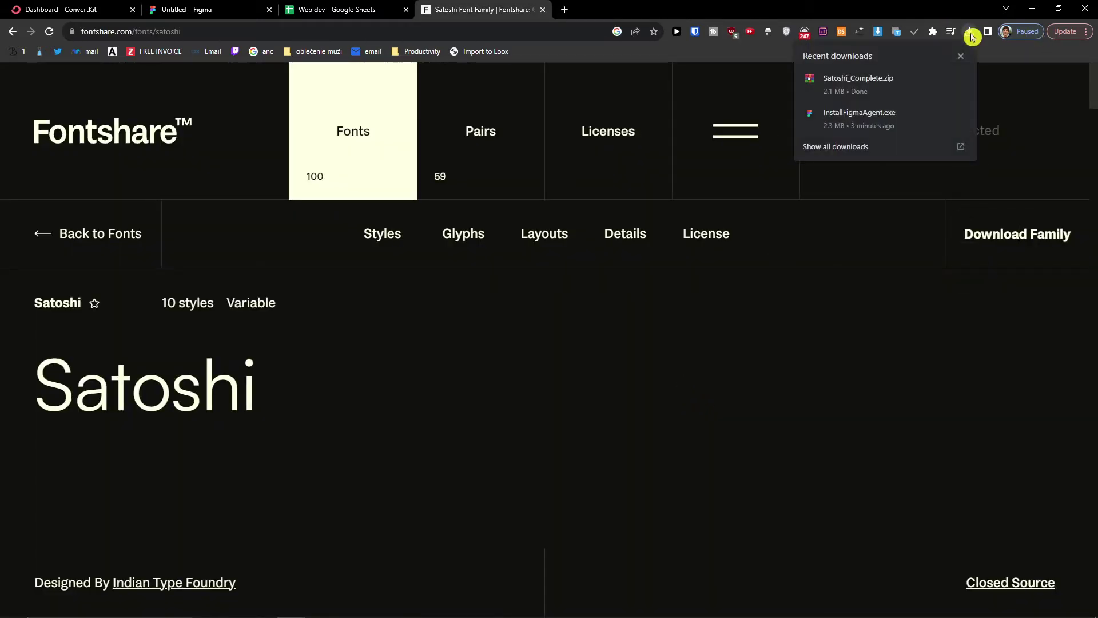
left_click(944, 81)
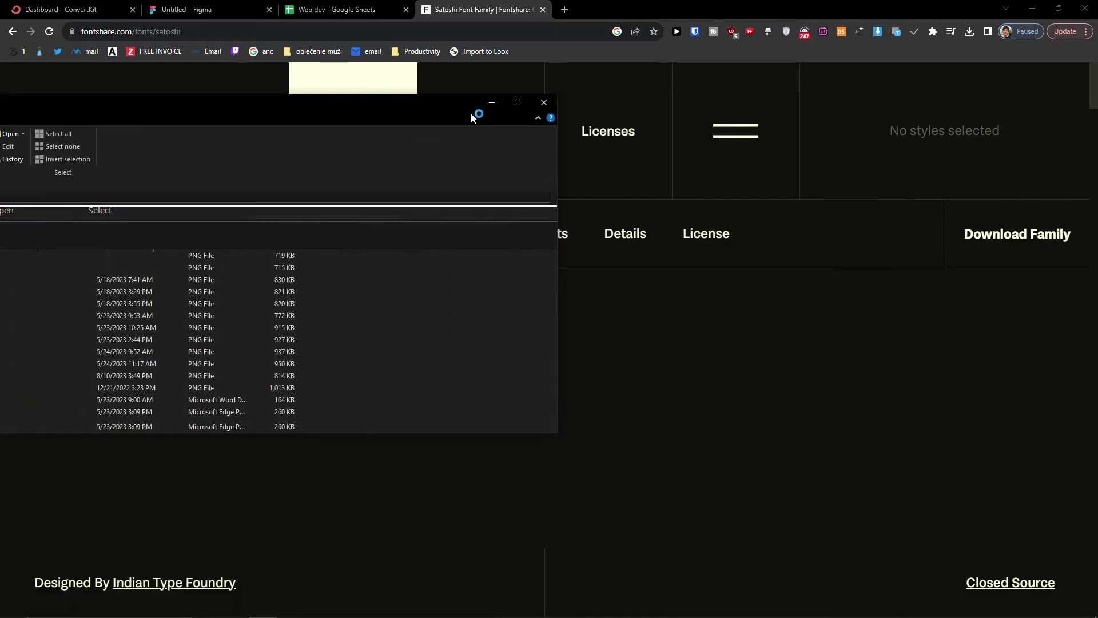
scroll(491, 372, "down", 5)
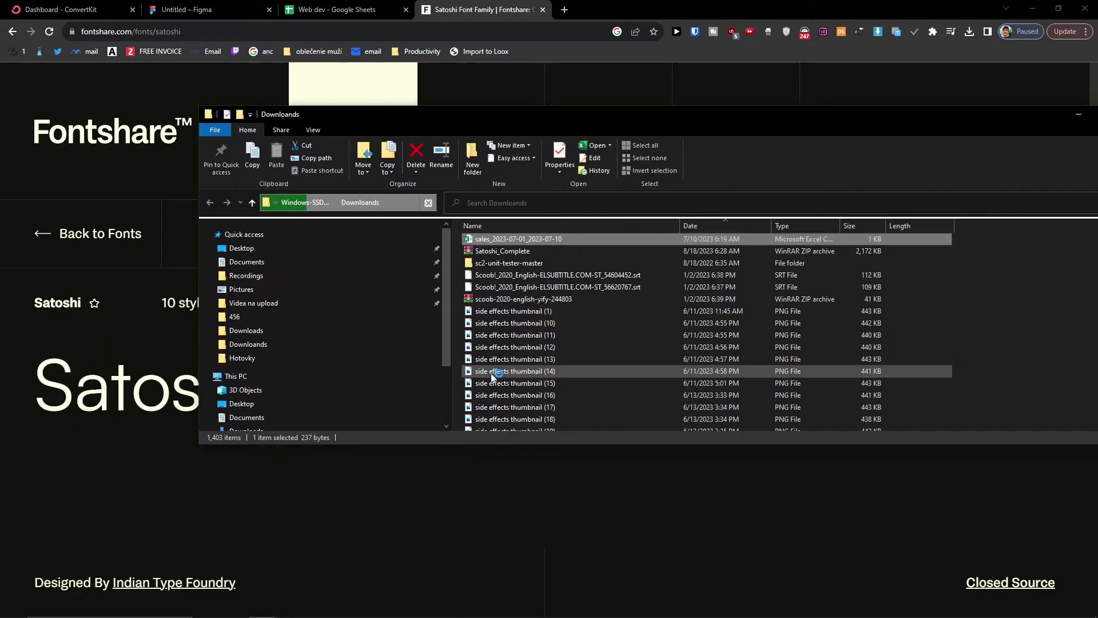
- Minimize the Downloads window and bring back the Satoshi_Complete folder window
left_click(515, 287)
left_click(515, 312)
key("Down")
key("Down")
key("Down")
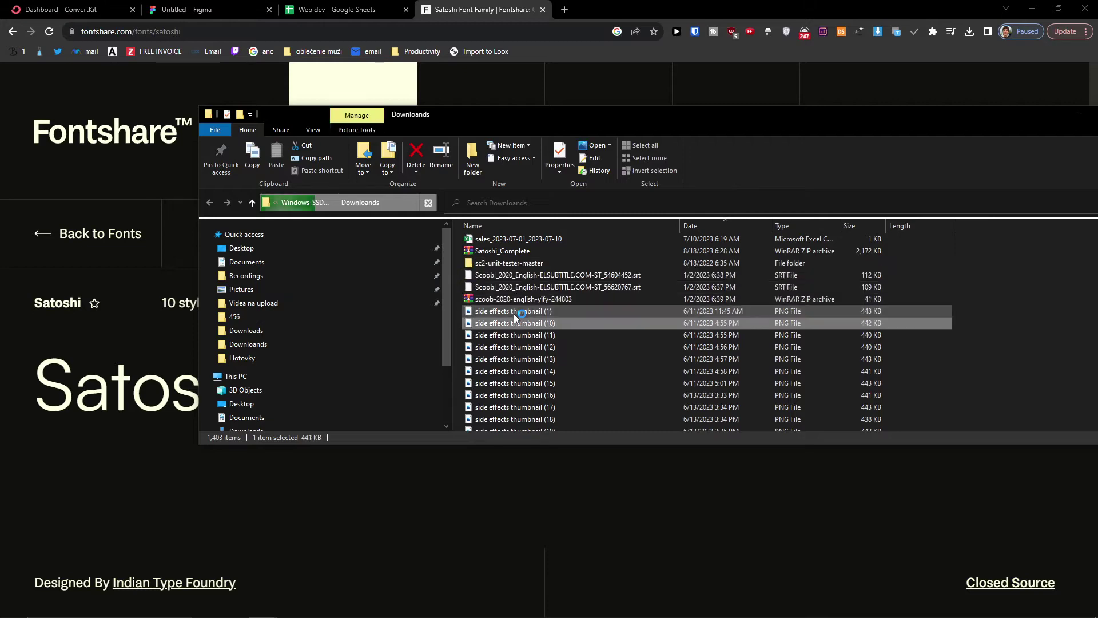
key("super+Down")
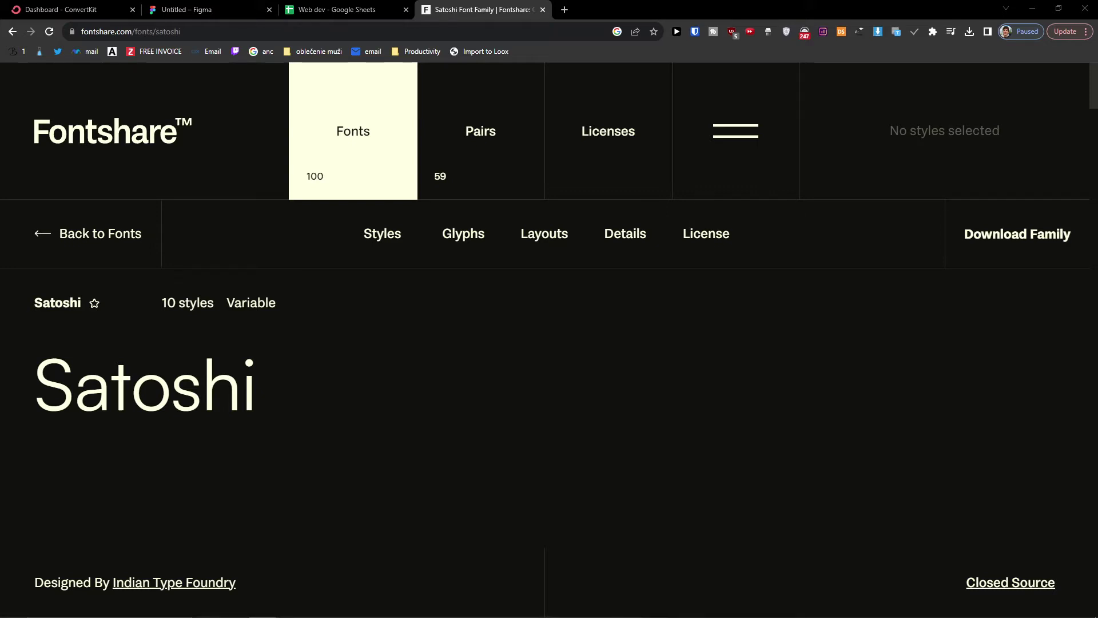
key("alt+Tab")
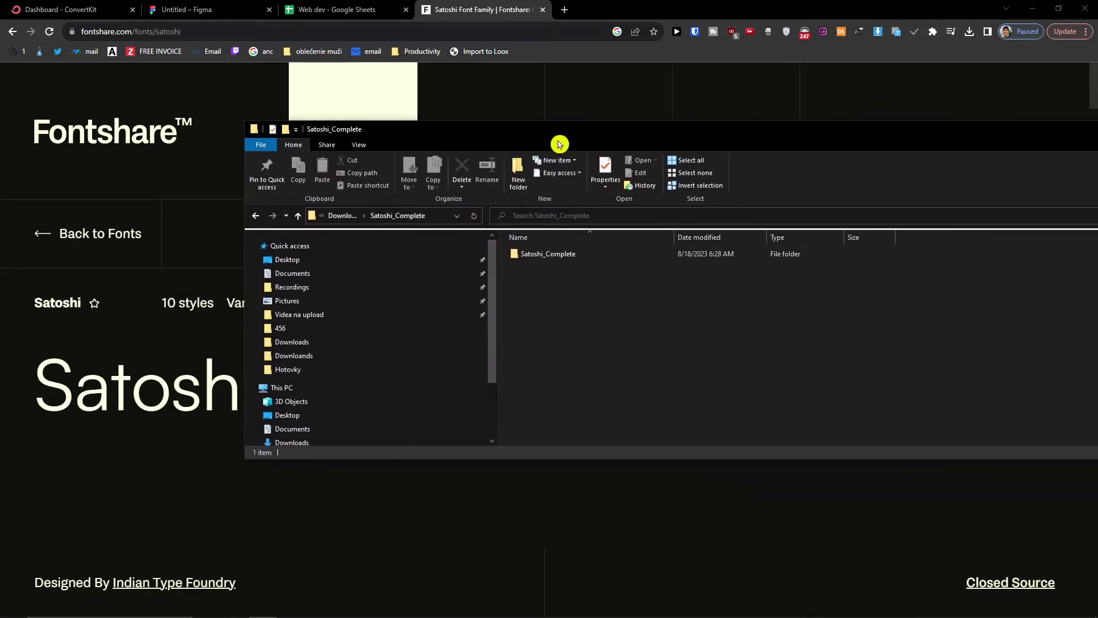
- Navigate into Satoshi_Complete › Fonts › OTF
double_click(438, 239)
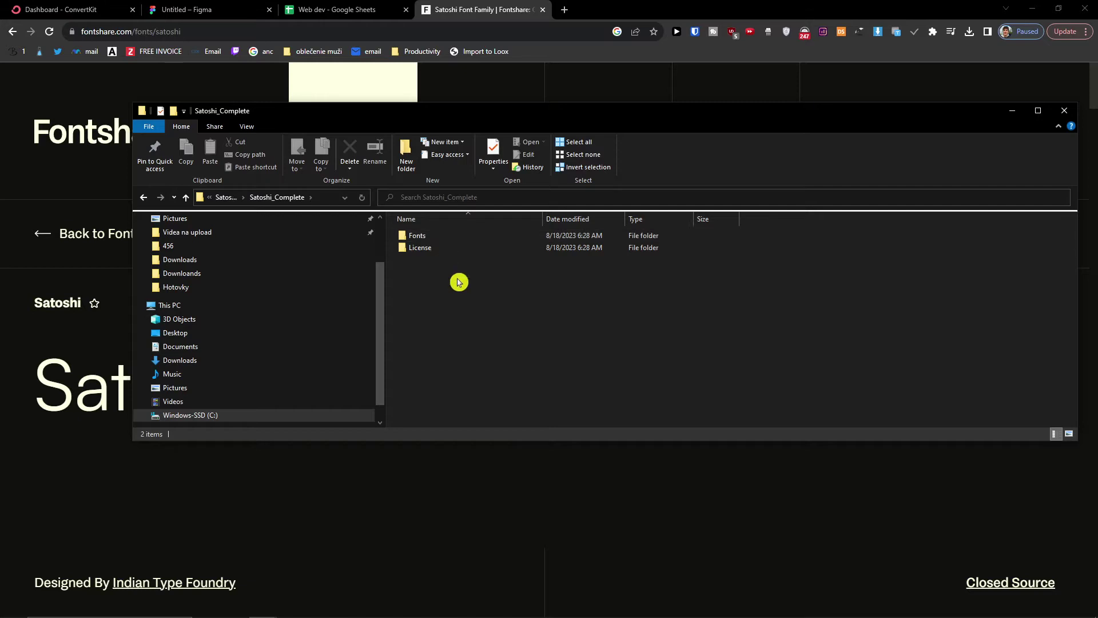
double_click(434, 238)
double_click(438, 239)
mouse_move(485, 394)
left_mouse_down()
mouse_move(484, 328)
mouse_move(500, 363)
mouse_move(476, 383)
left_mouse_up()
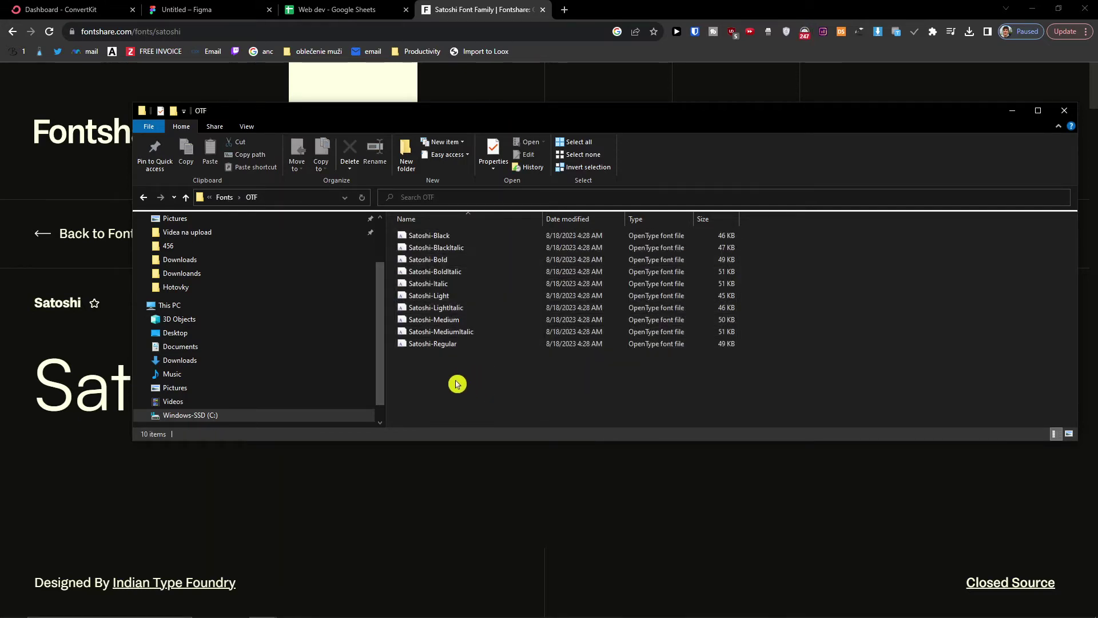
- Show the OTF files as a list and select all ten Satoshi font files
key("ctrl+shift+6")
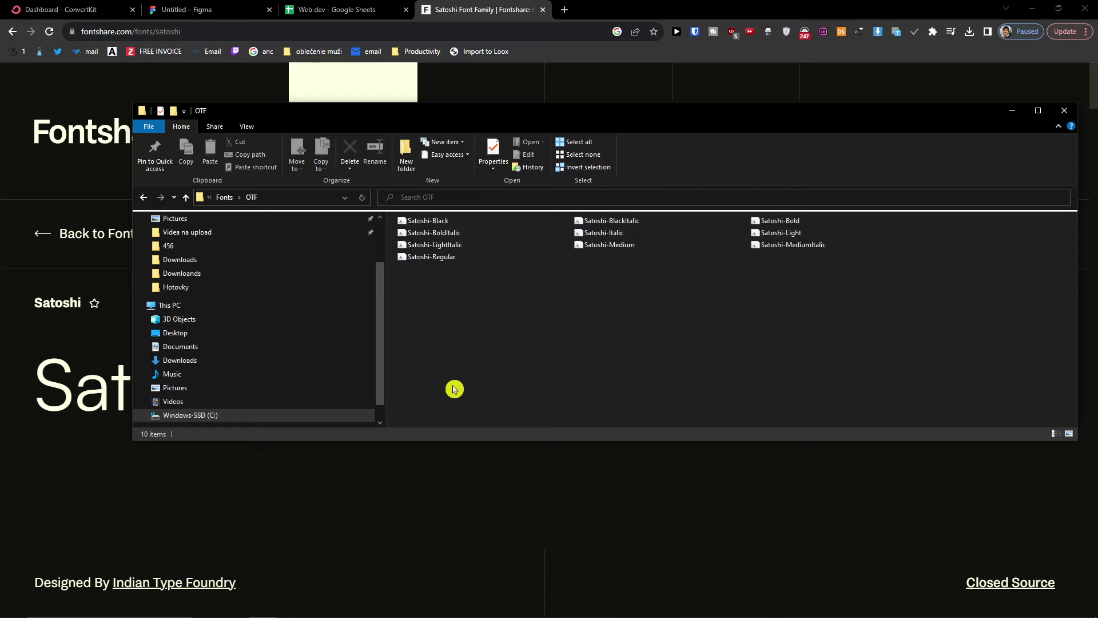
key("ctrl+shift+5")
key("ctrl+a")
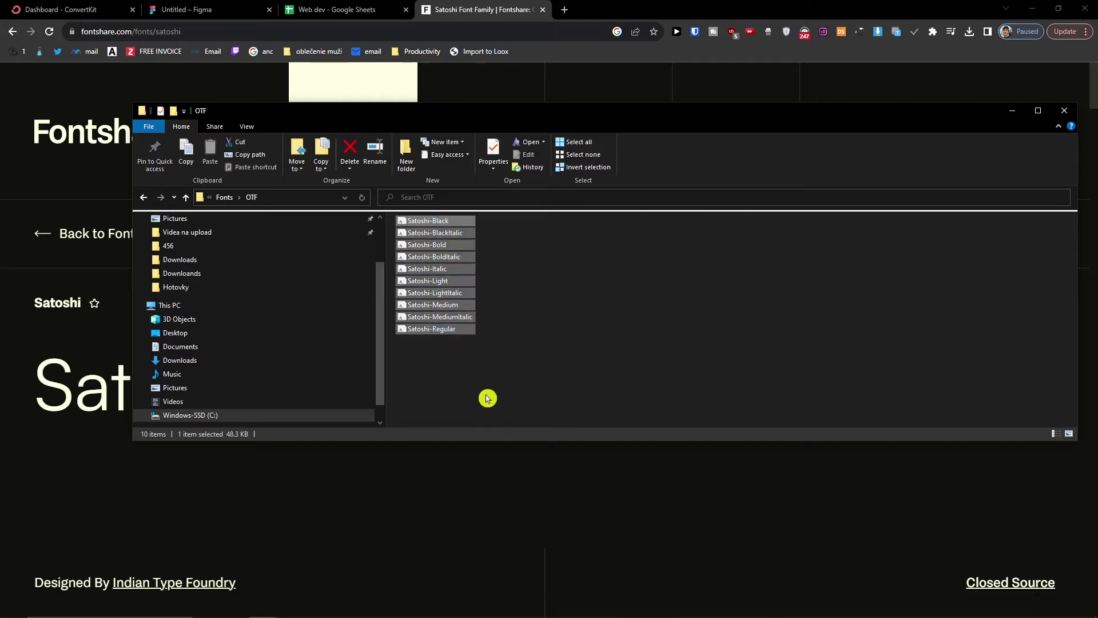
left_click(712, 607)
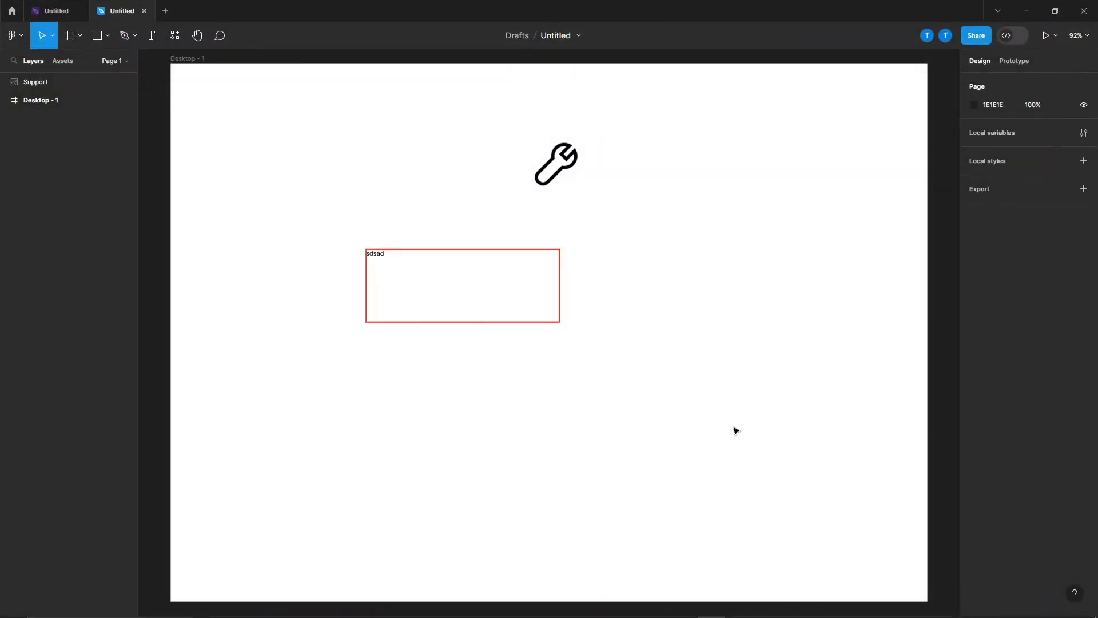
- Return to the OTF folder, select Satoshi-Black, and minimize the Figma desktop window
key("alt+Tab")
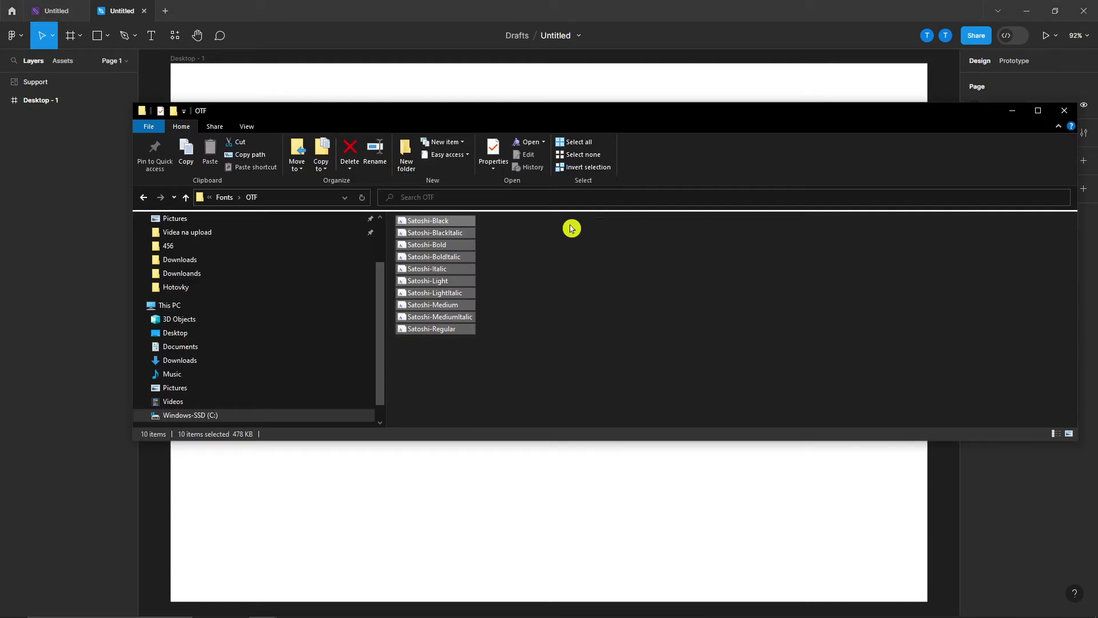
left_click(451, 225)
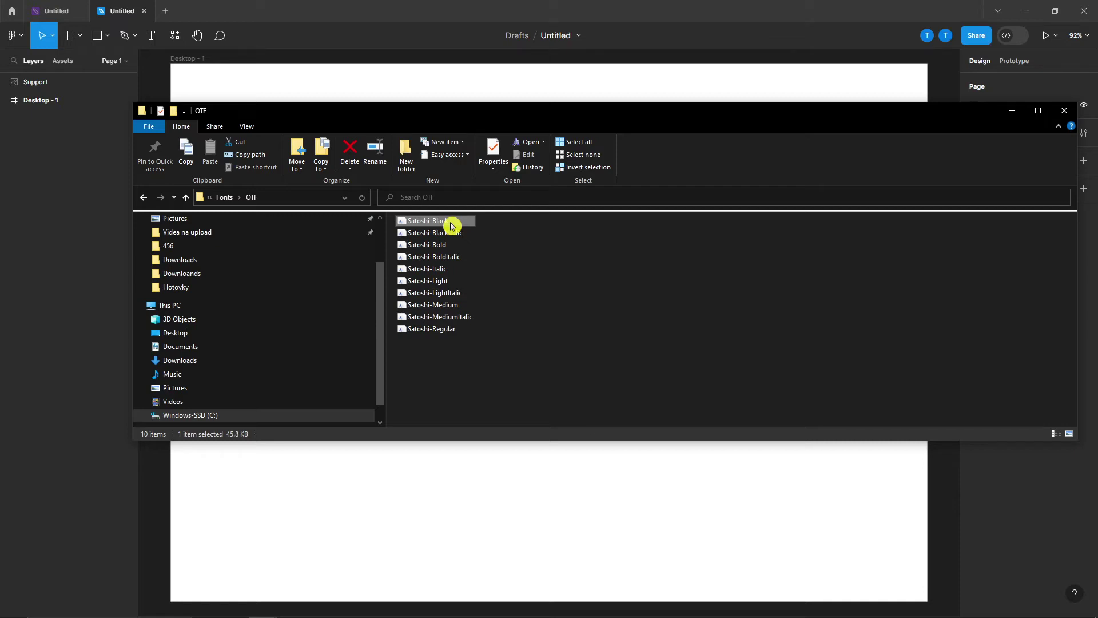
left_click(1027, 11)
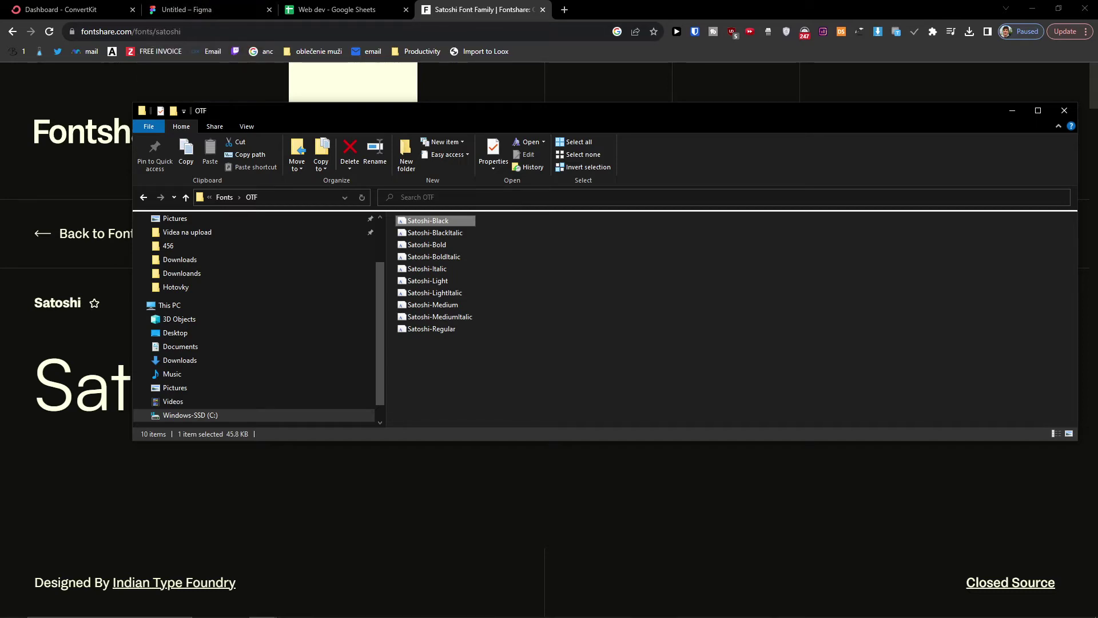
- Dock Figma's downloads page, highlight its Windows font installer link, and return to Satoshi
left_click_drag(1097, 74, 599, 12)
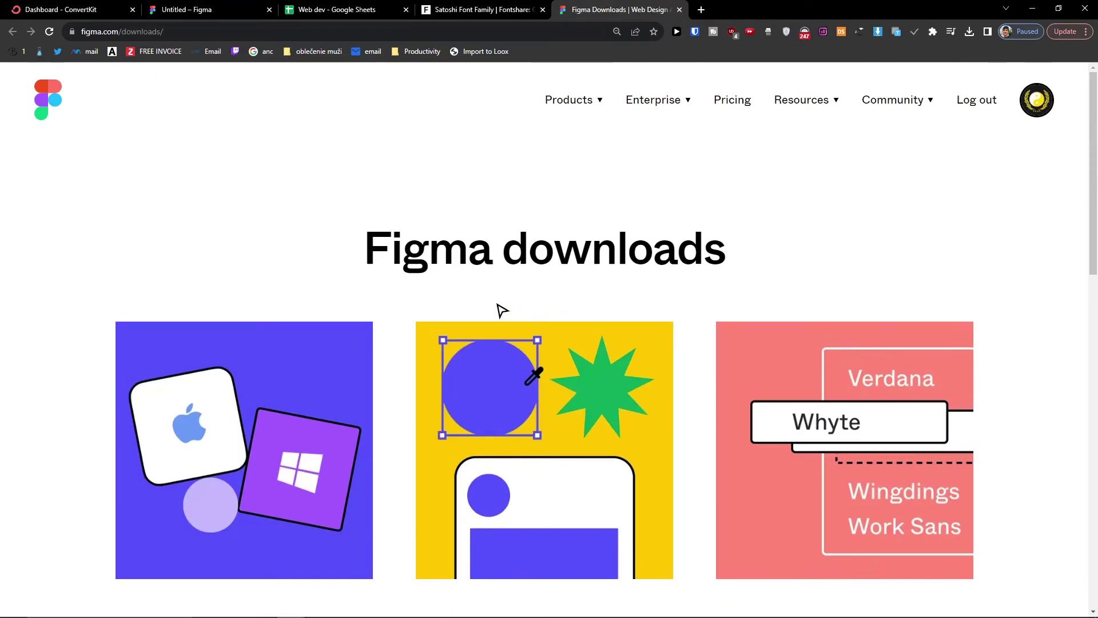
scroll(494, 311, "down", 5)
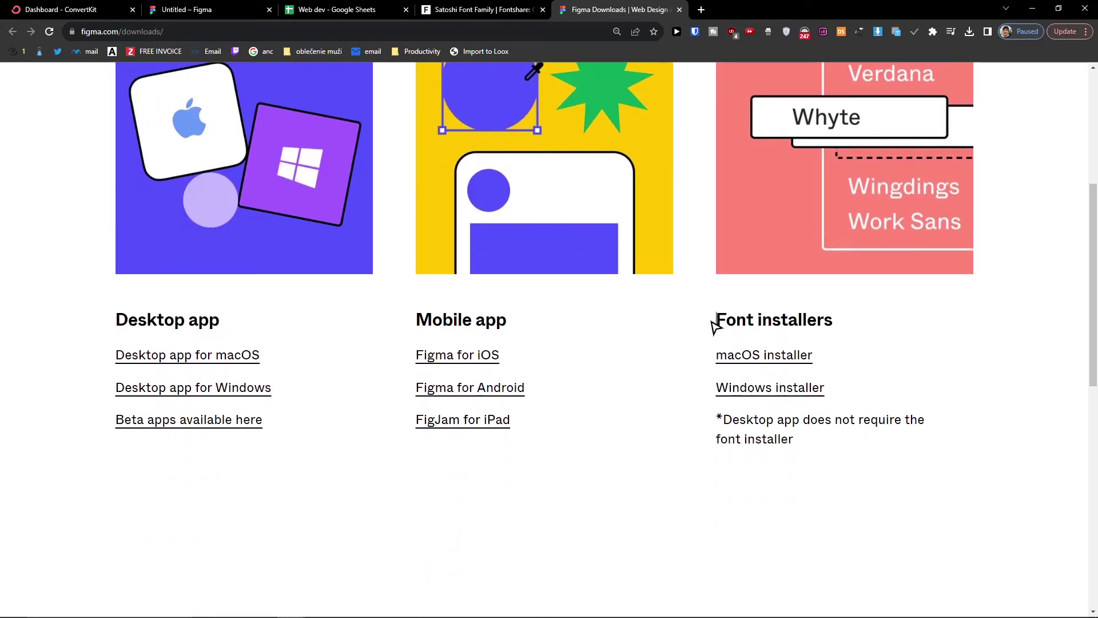
left_click_drag(713, 326, 884, 331)
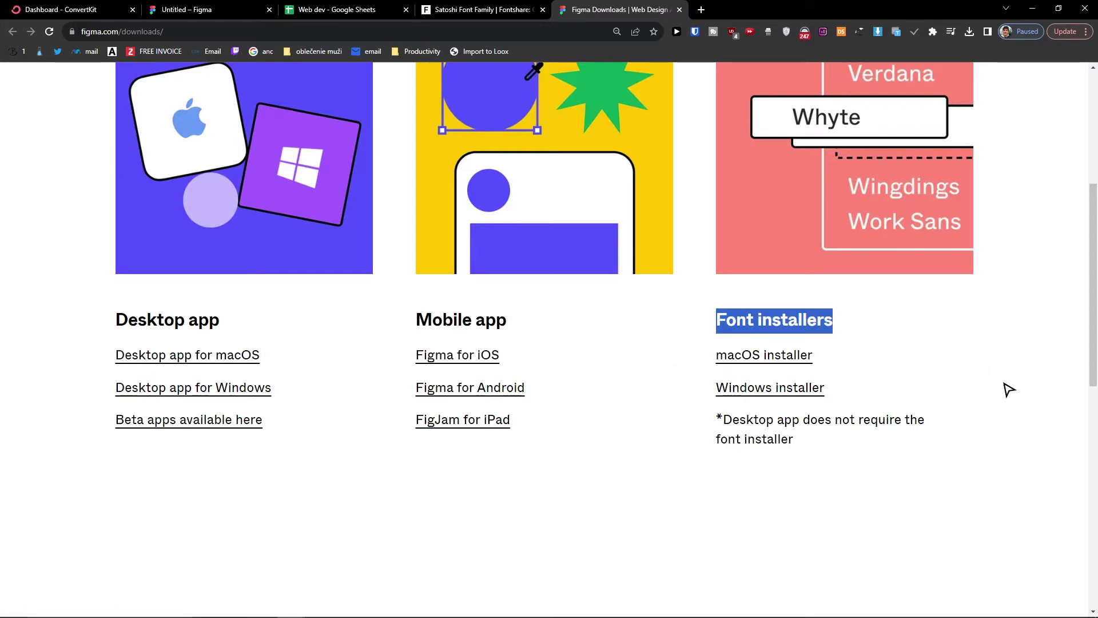
left_click_drag(837, 398, 714, 388)
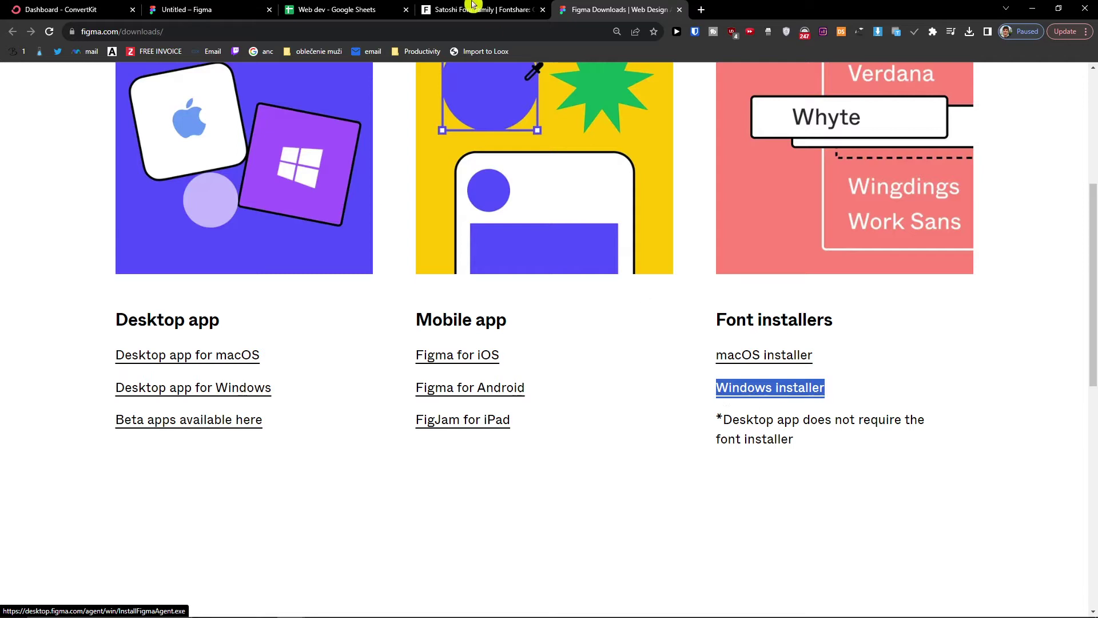
left_click(507, 16)
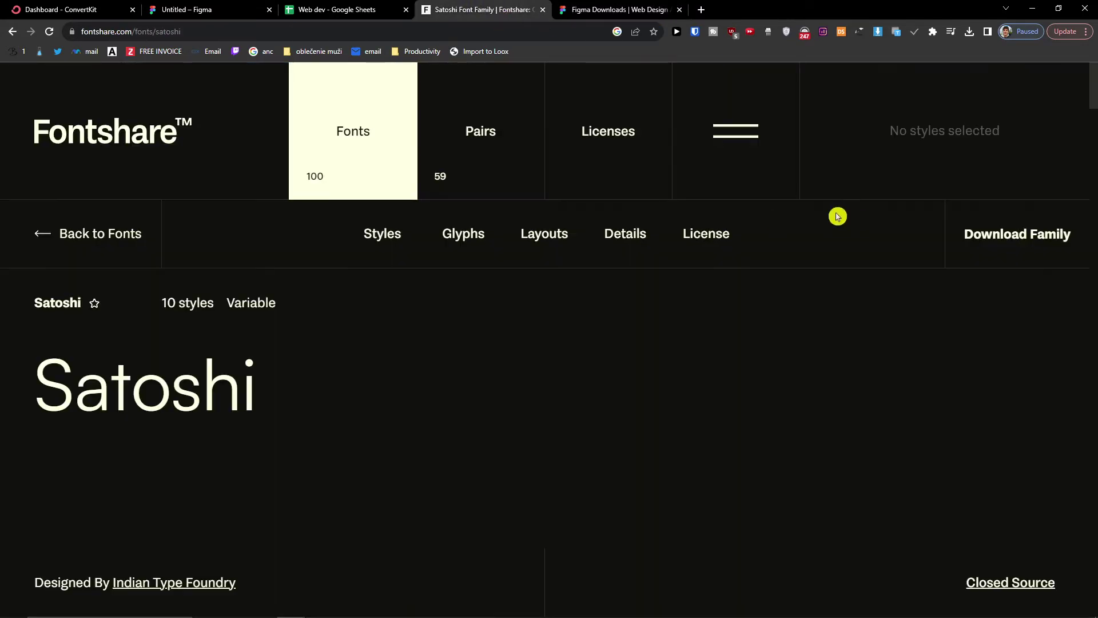
- Install the Satoshi-Black OTF font through the Windows font viewer
mouse_move(715, 615)
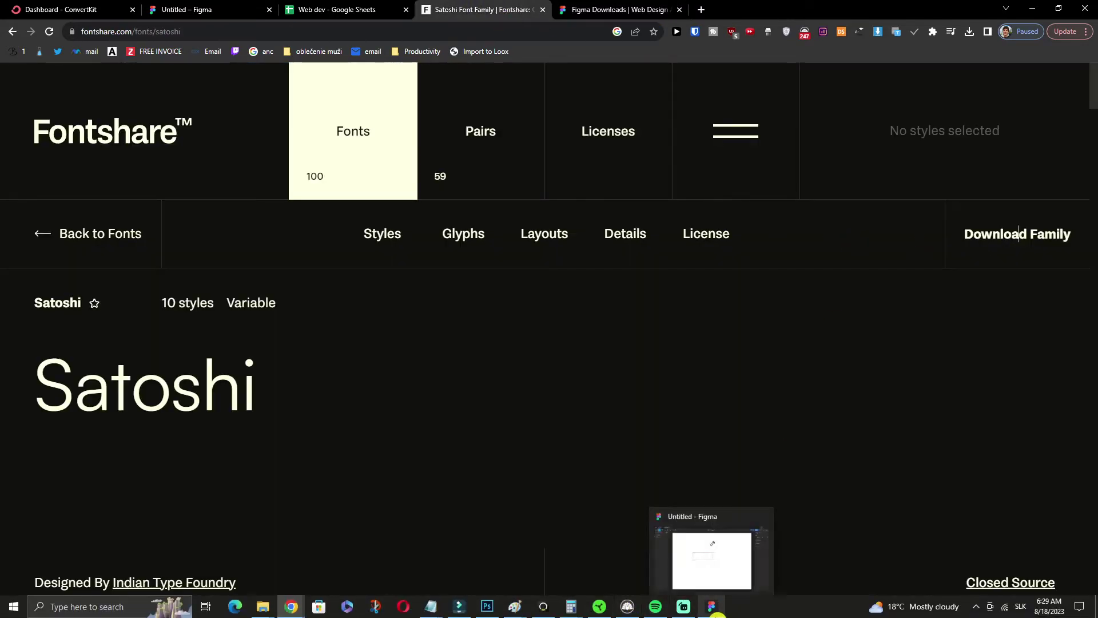
mouse_move(264, 612)
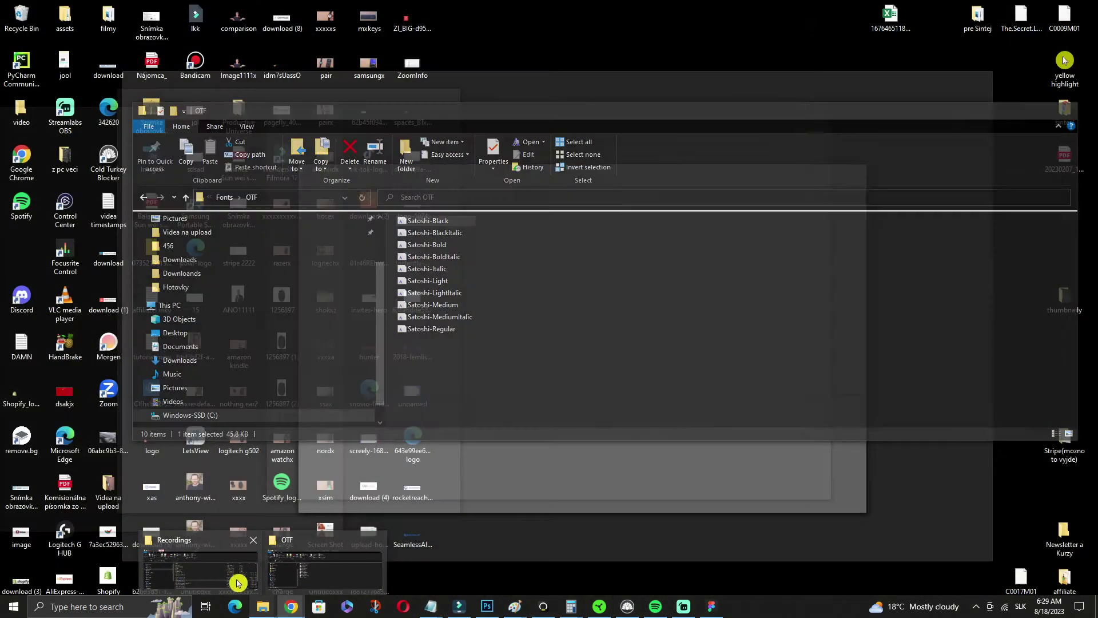
left_click(306, 566)
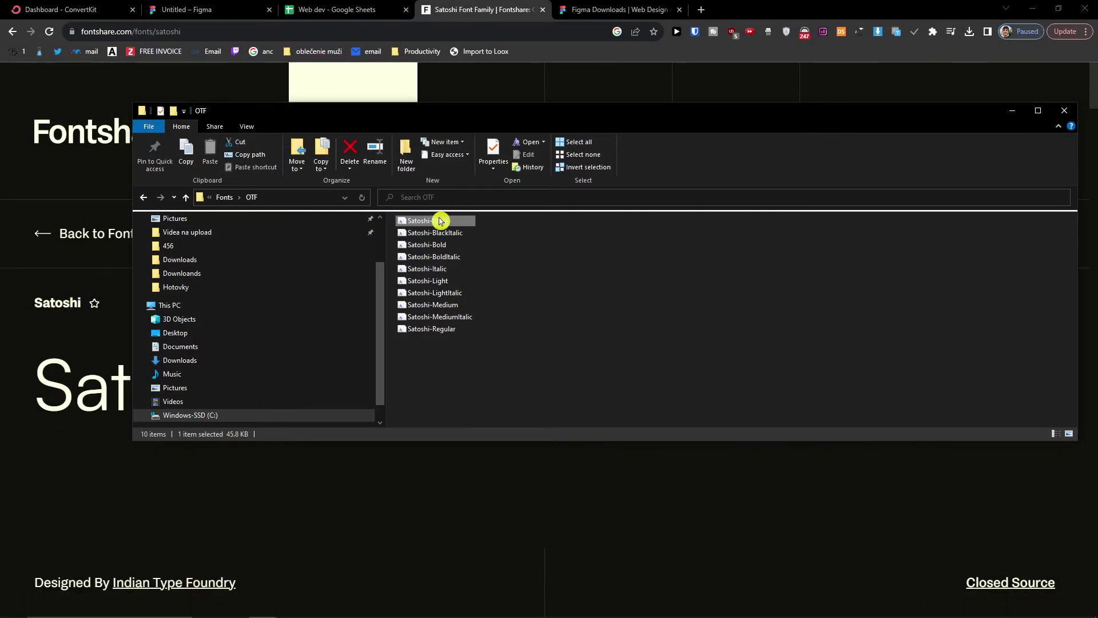
double_click(438, 221)
left_click(124, 106)
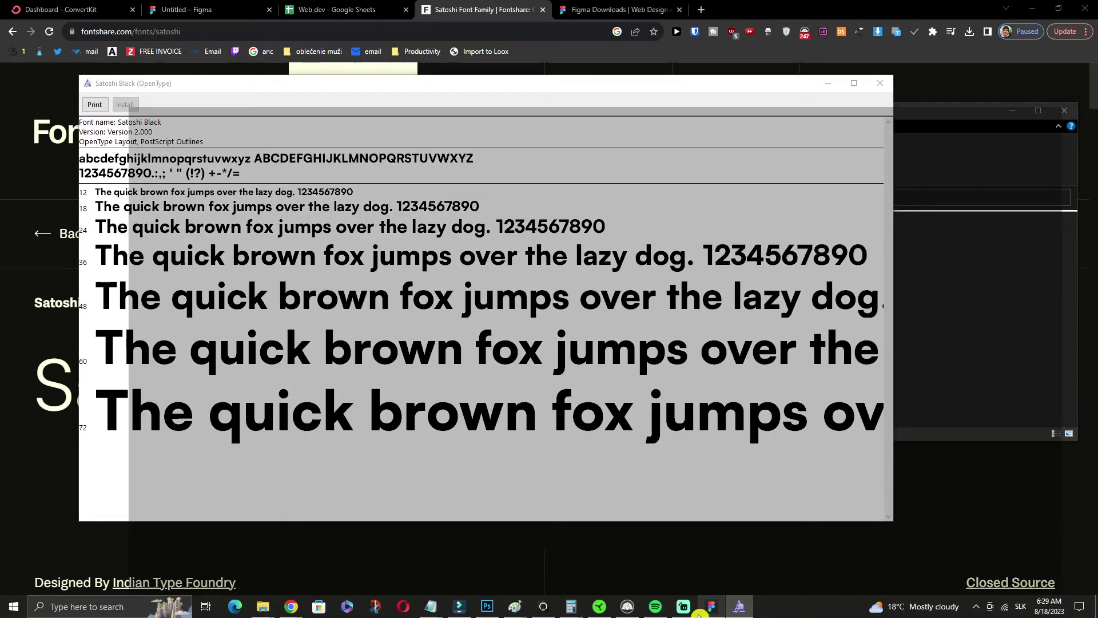
- Search 'sats' in the sdsad text's font list in Figma desktop, then quit Figma
left_click(699, 612)
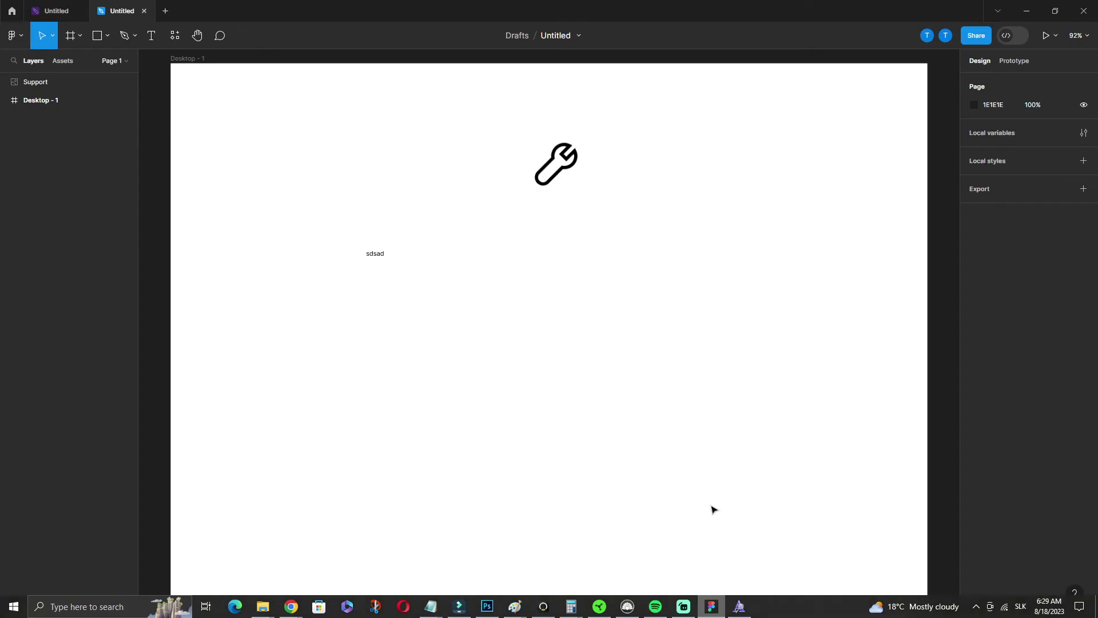
left_click(368, 258)
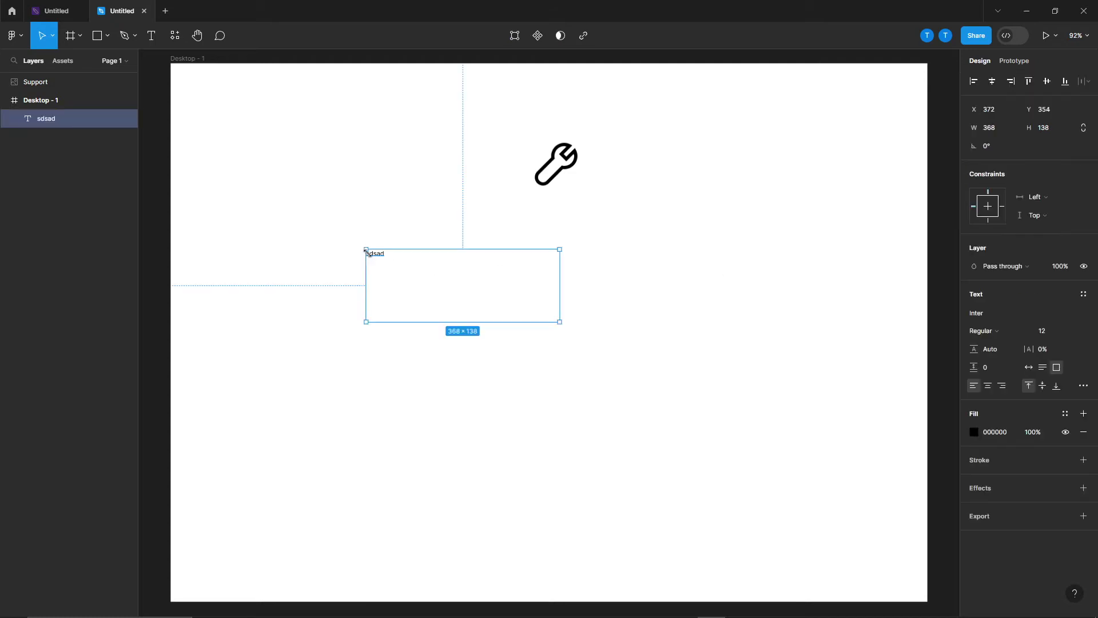
double_click(369, 256)
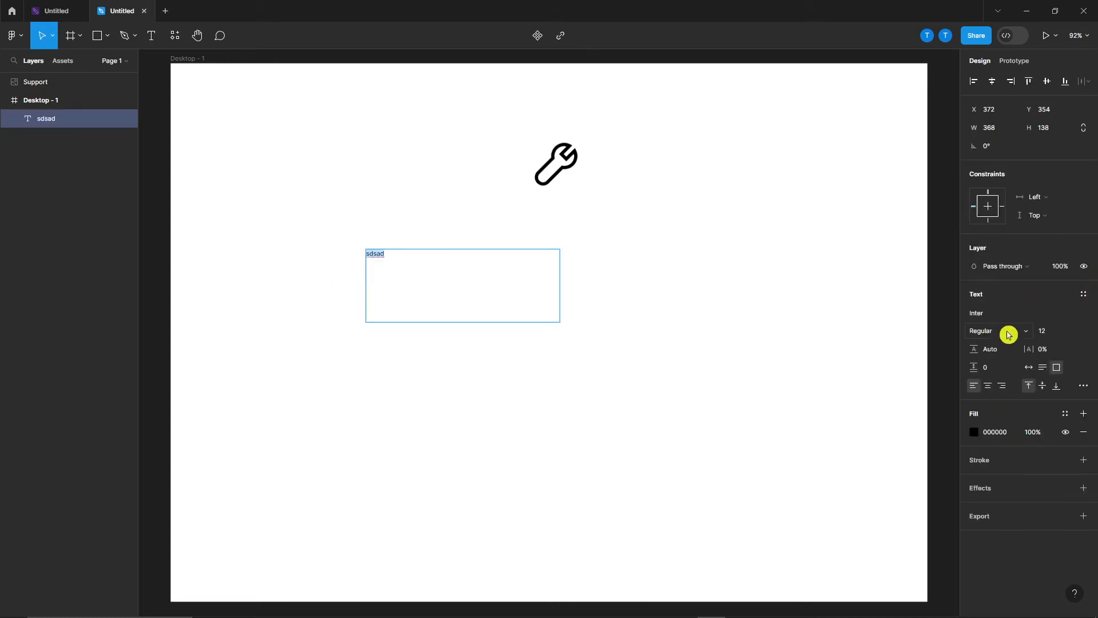
left_click(987, 313)
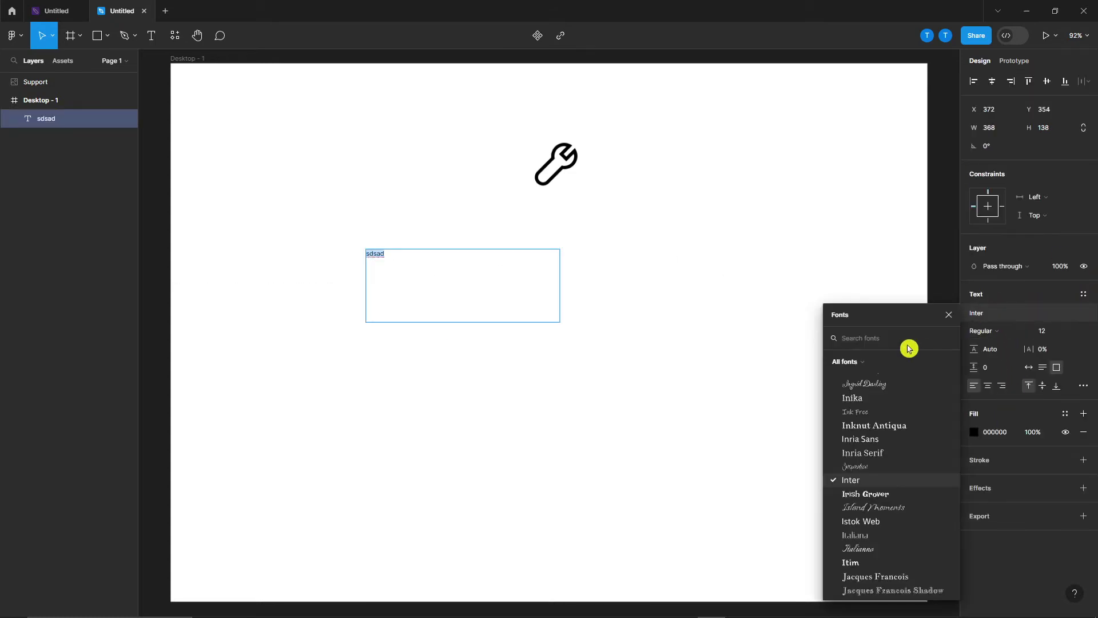
type("sats")
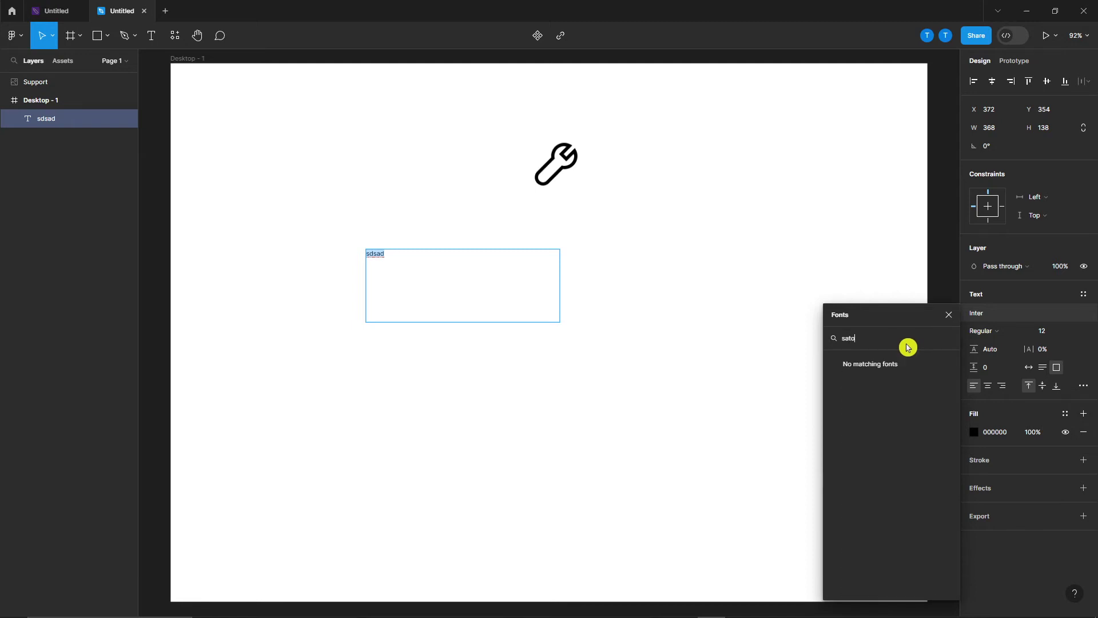
key("BackSpace")
key("BackSpace")
key("BackSpace")
key("BackSpace")
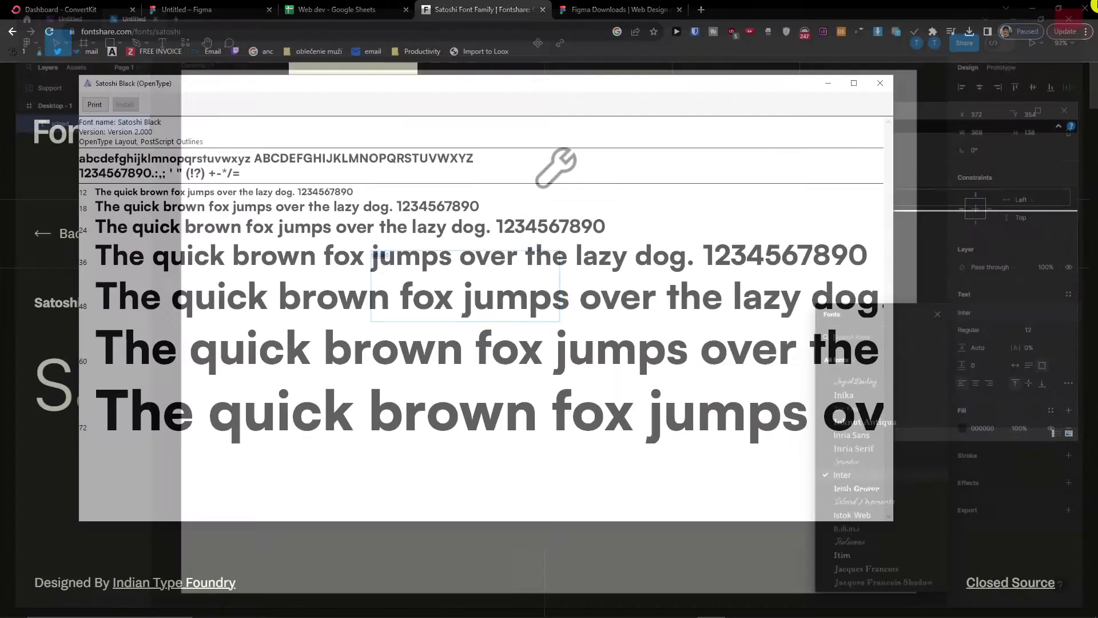
- Relaunch the Figma desktop app from Windows start search
key("super")
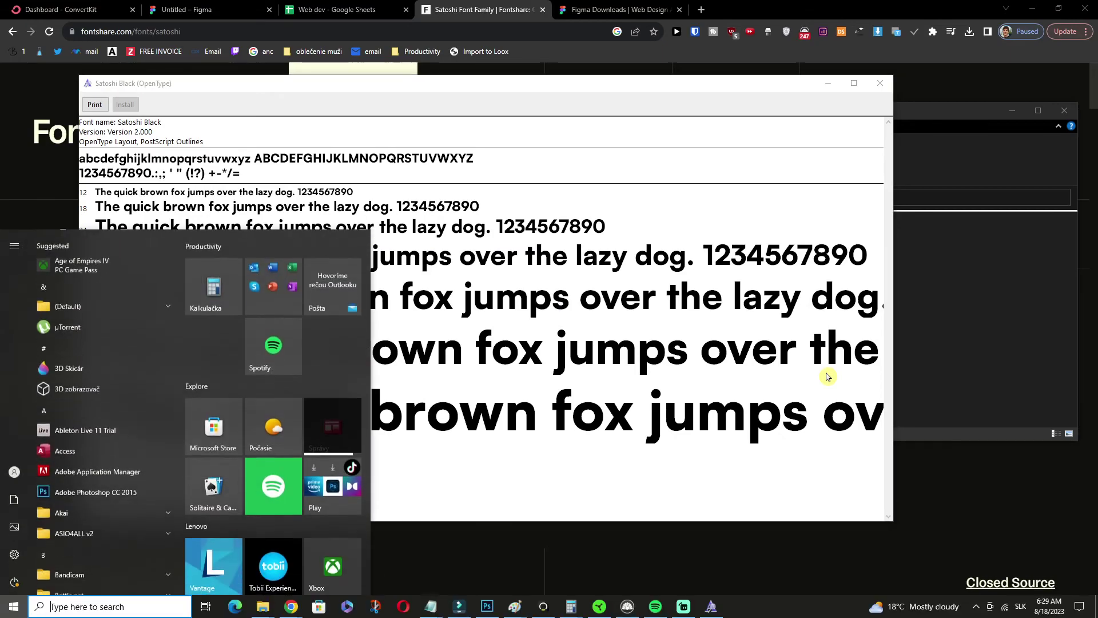
type("fi")
key("Return")
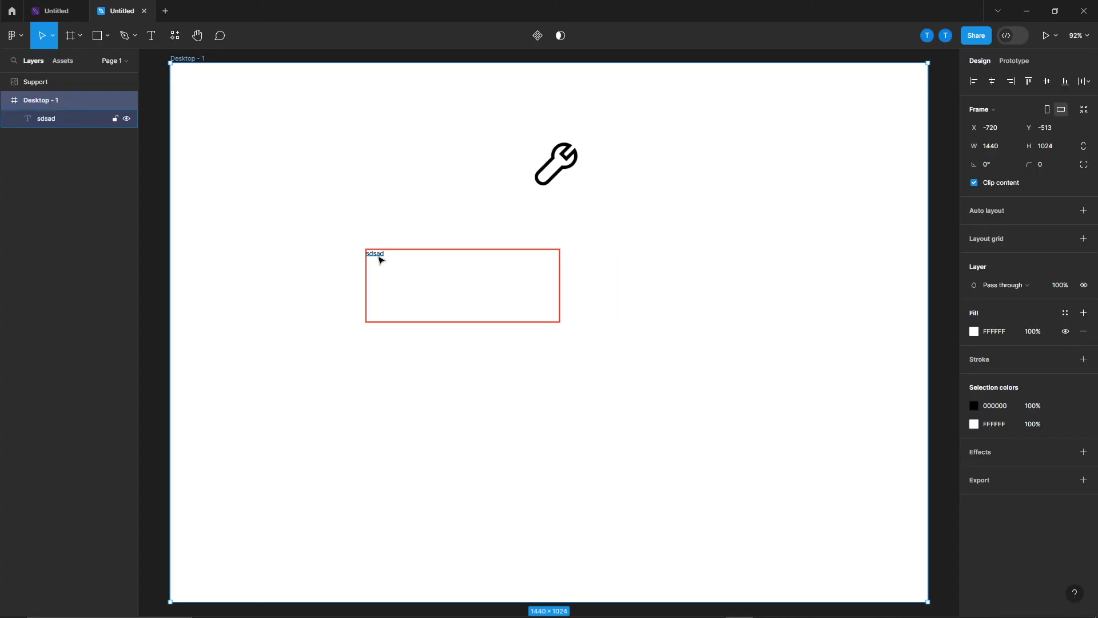
- Search 'sat' in the sdsad text's font list and apply Satoshi
double_click(377, 254)
left_click(987, 318)
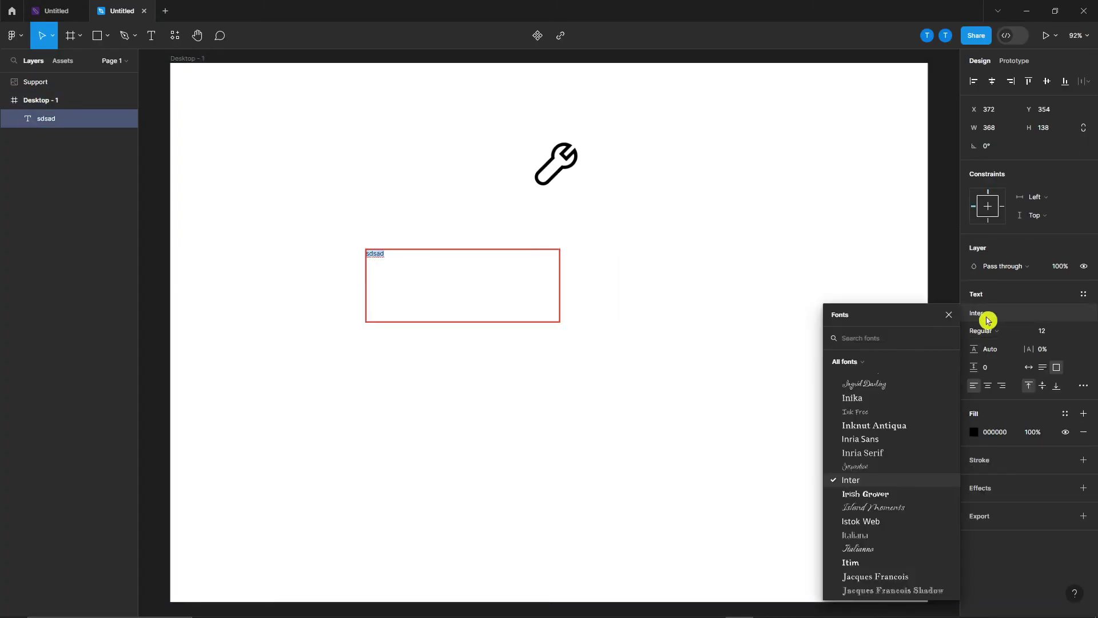
type("sat")
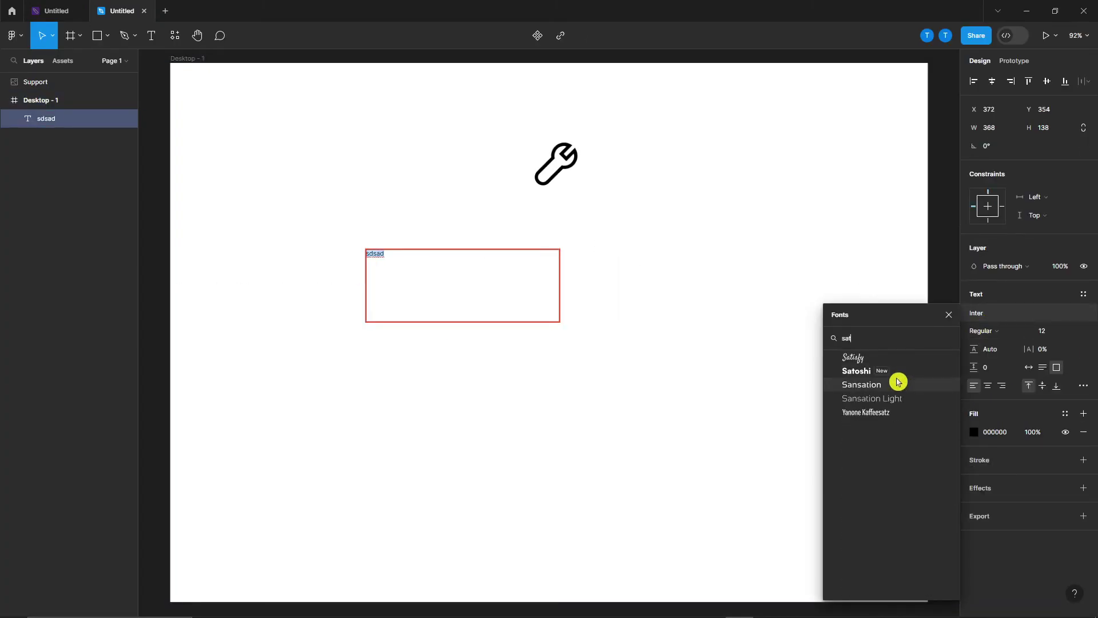
left_click(902, 380)
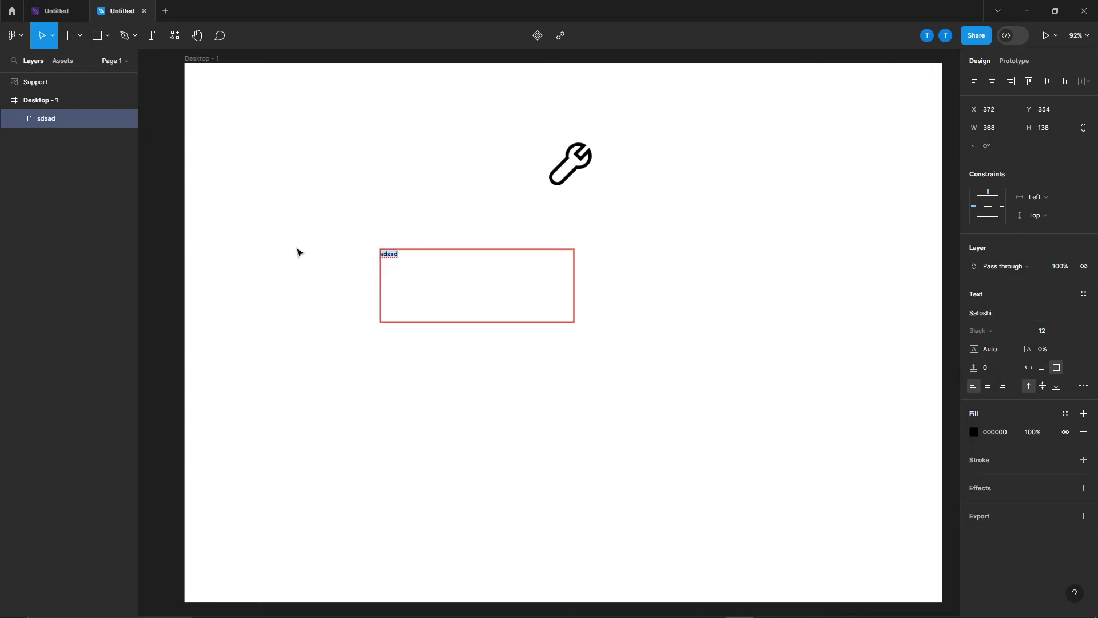
- Minimize Figma desktop and switch to the Untitled Figma file in the browser
left_click(1037, 14)
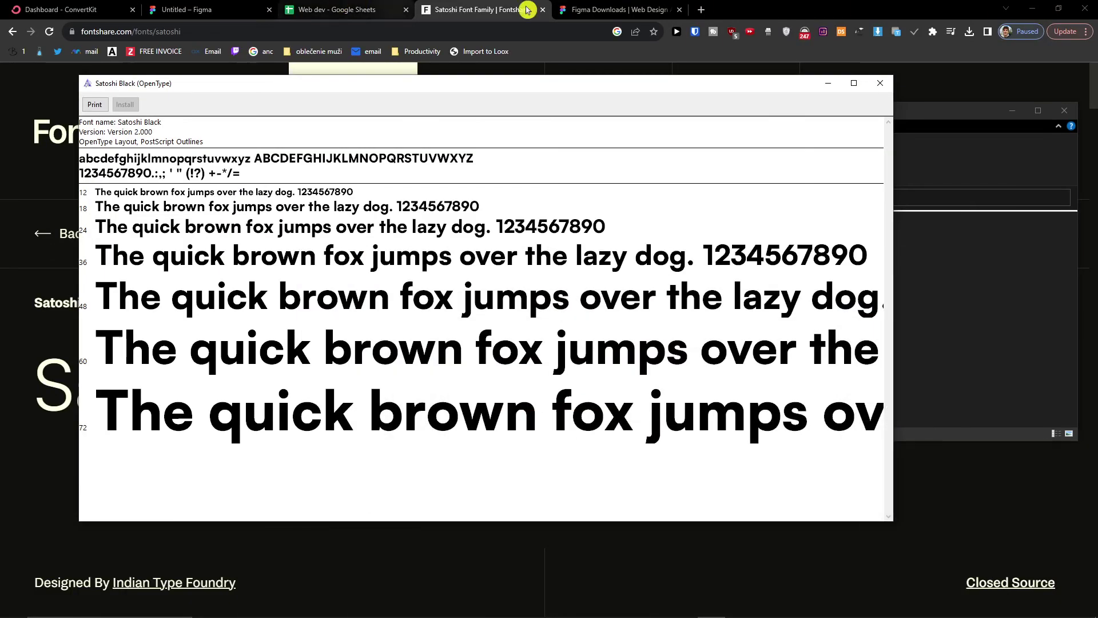
left_click(615, 9)
left_click(189, 6)
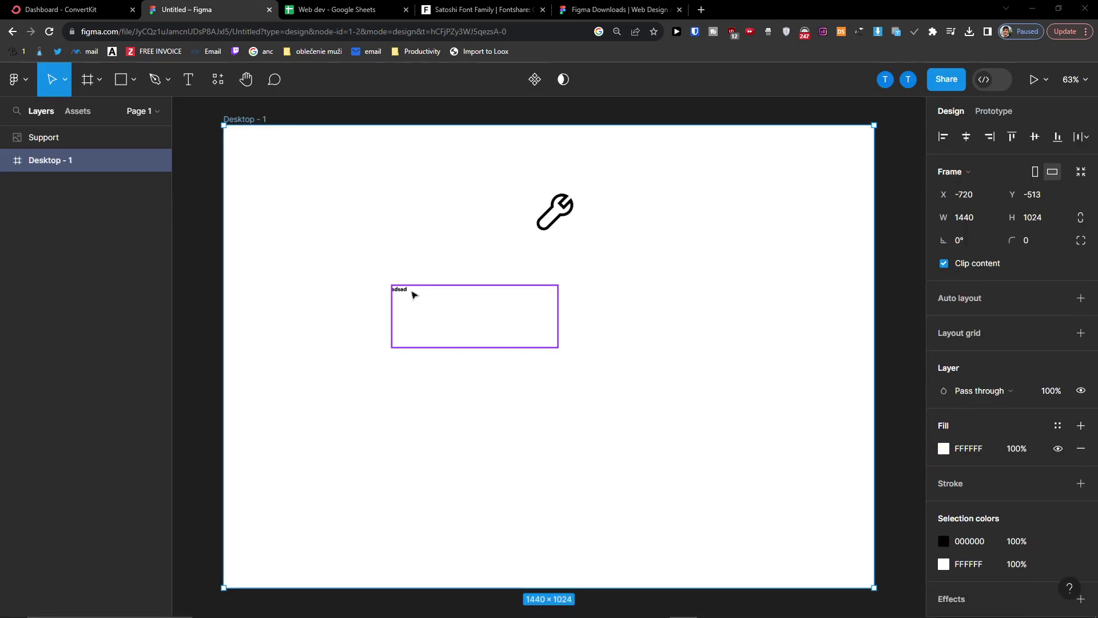
- Search 'sato' in the sdsad text's font picker, then return to the Downloads tab
double_click(403, 288)
left_click(966, 428)
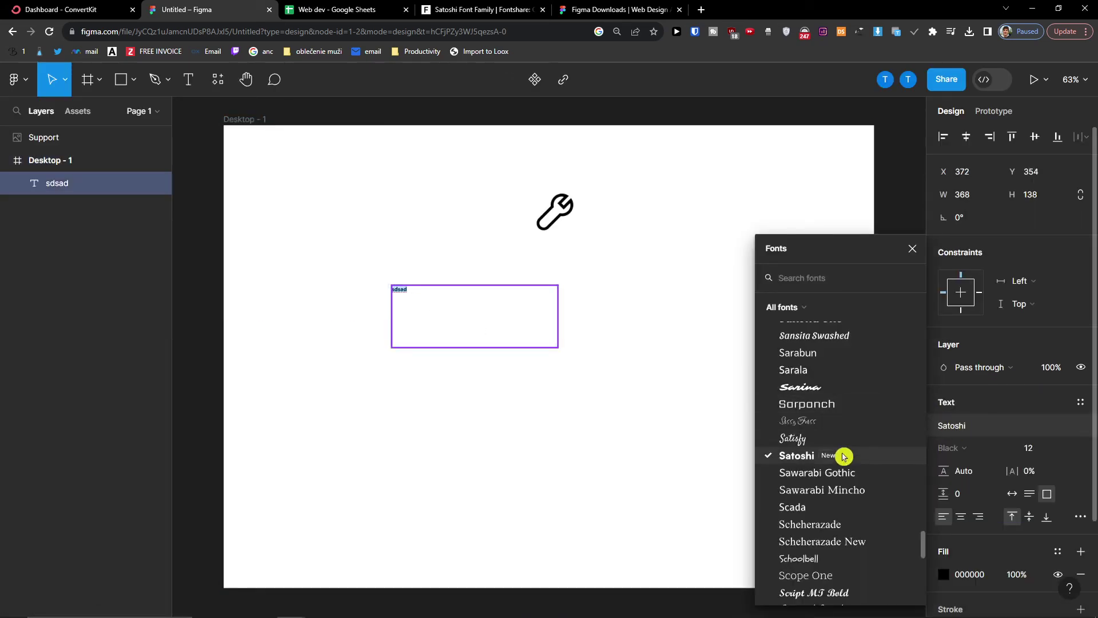
type("sato")
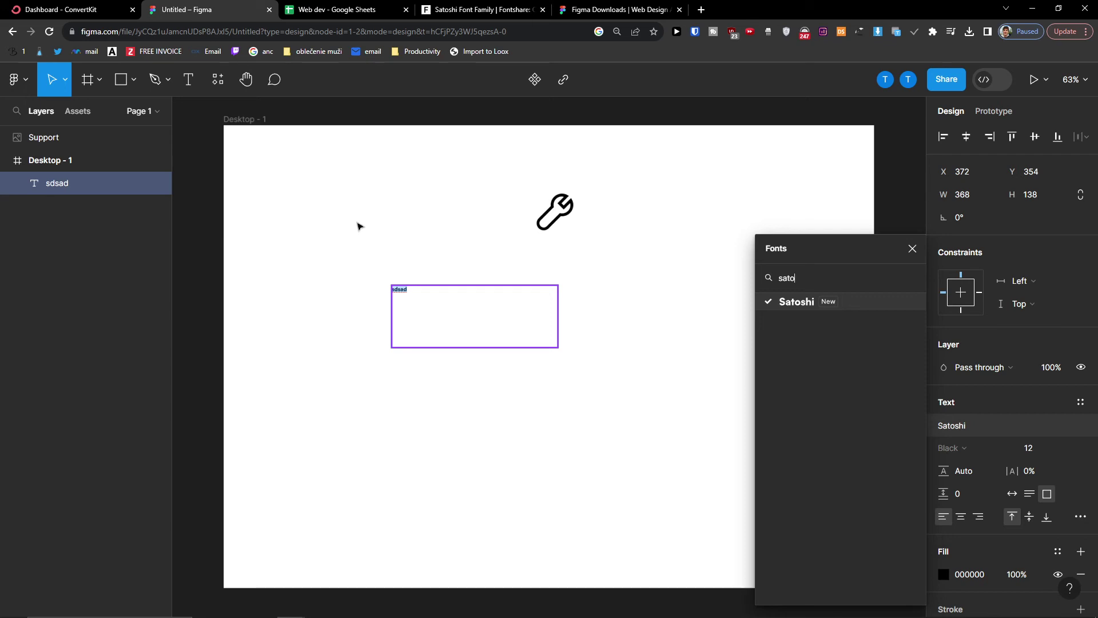
left_click(572, 12)
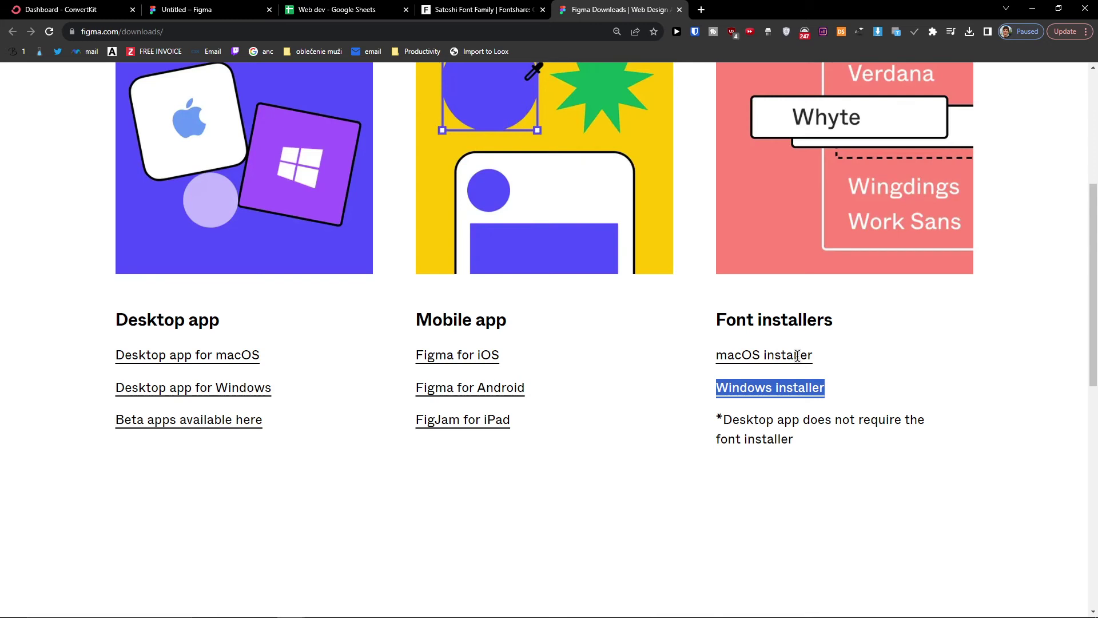
- Confirm Satoshi on the sdsad text in Figma desktop, then return to the Untitled browser file
left_click(492, 10)
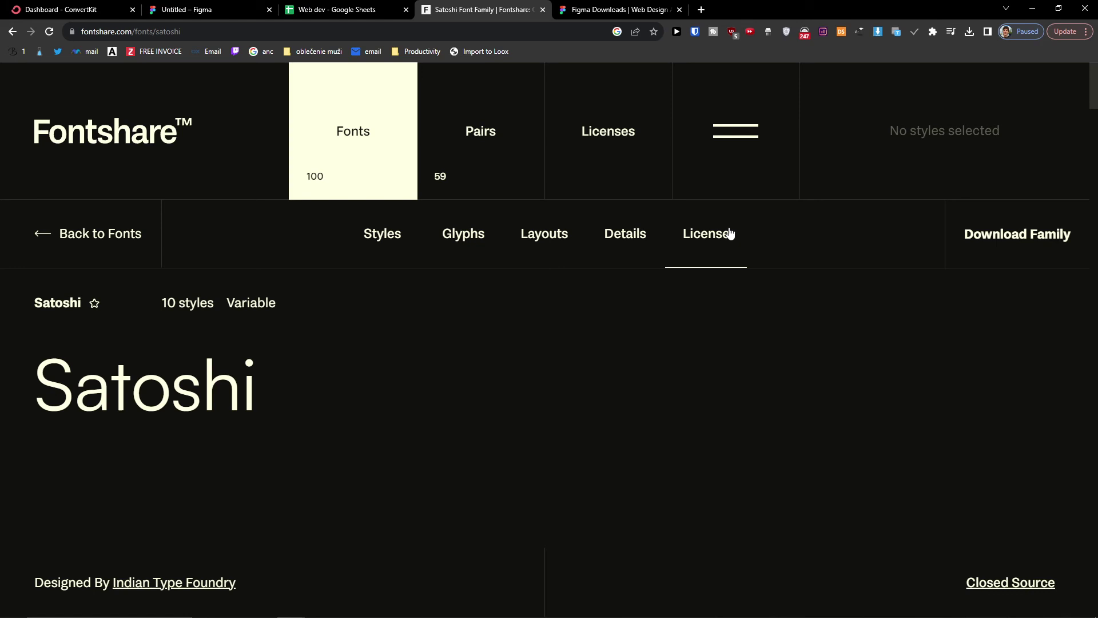
left_click(740, 606)
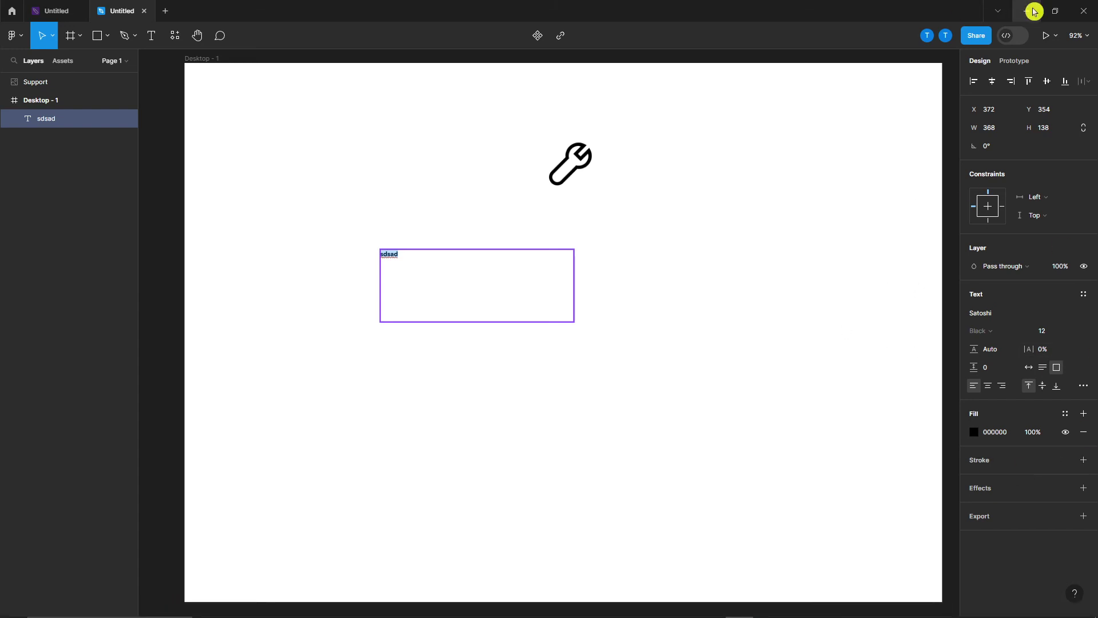
left_click(1034, 11)
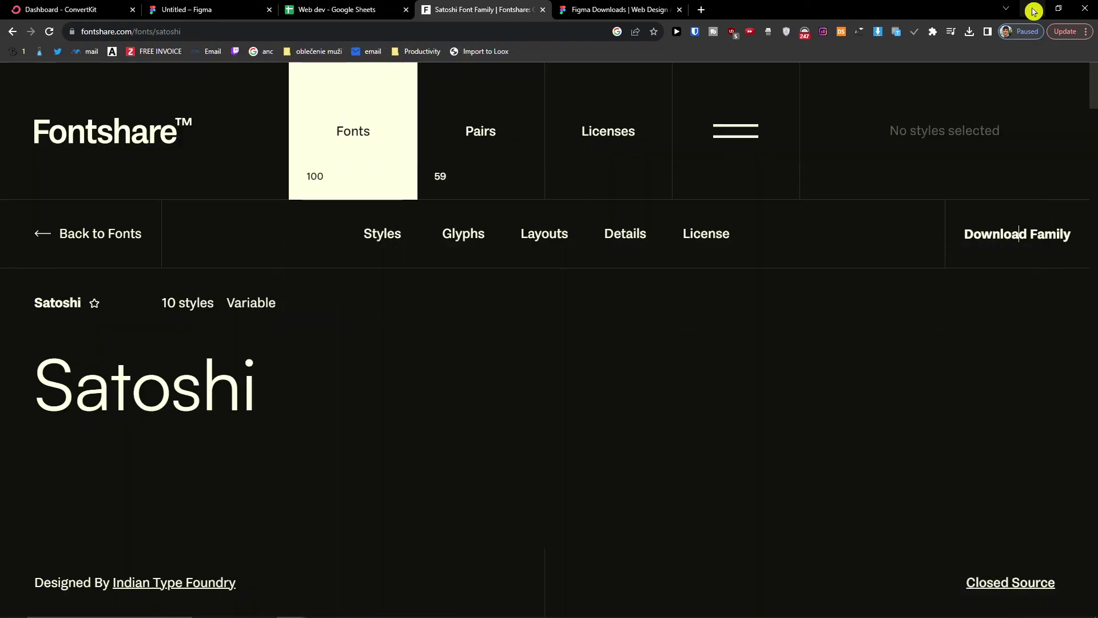
left_click(197, 7)
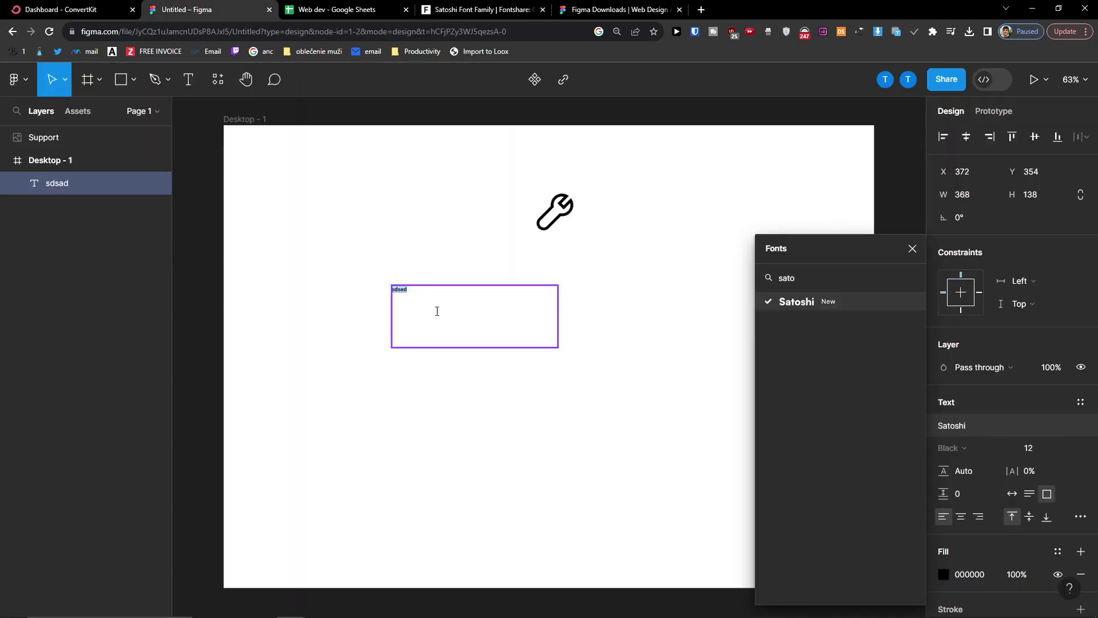